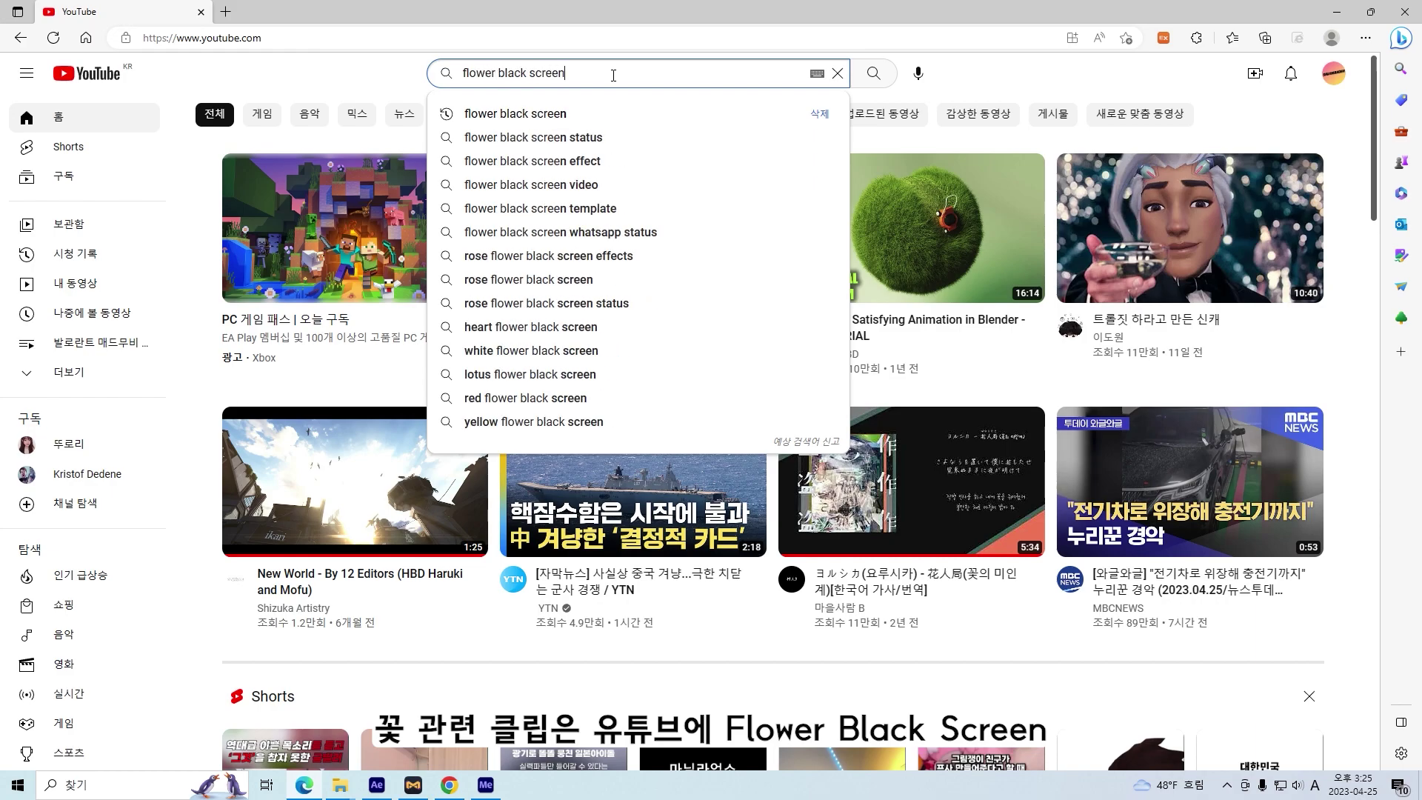
Search YouTube for "flower black screen" and browse the results for a suitable flower overlay clip
{"action": "key", "text": "Return"}
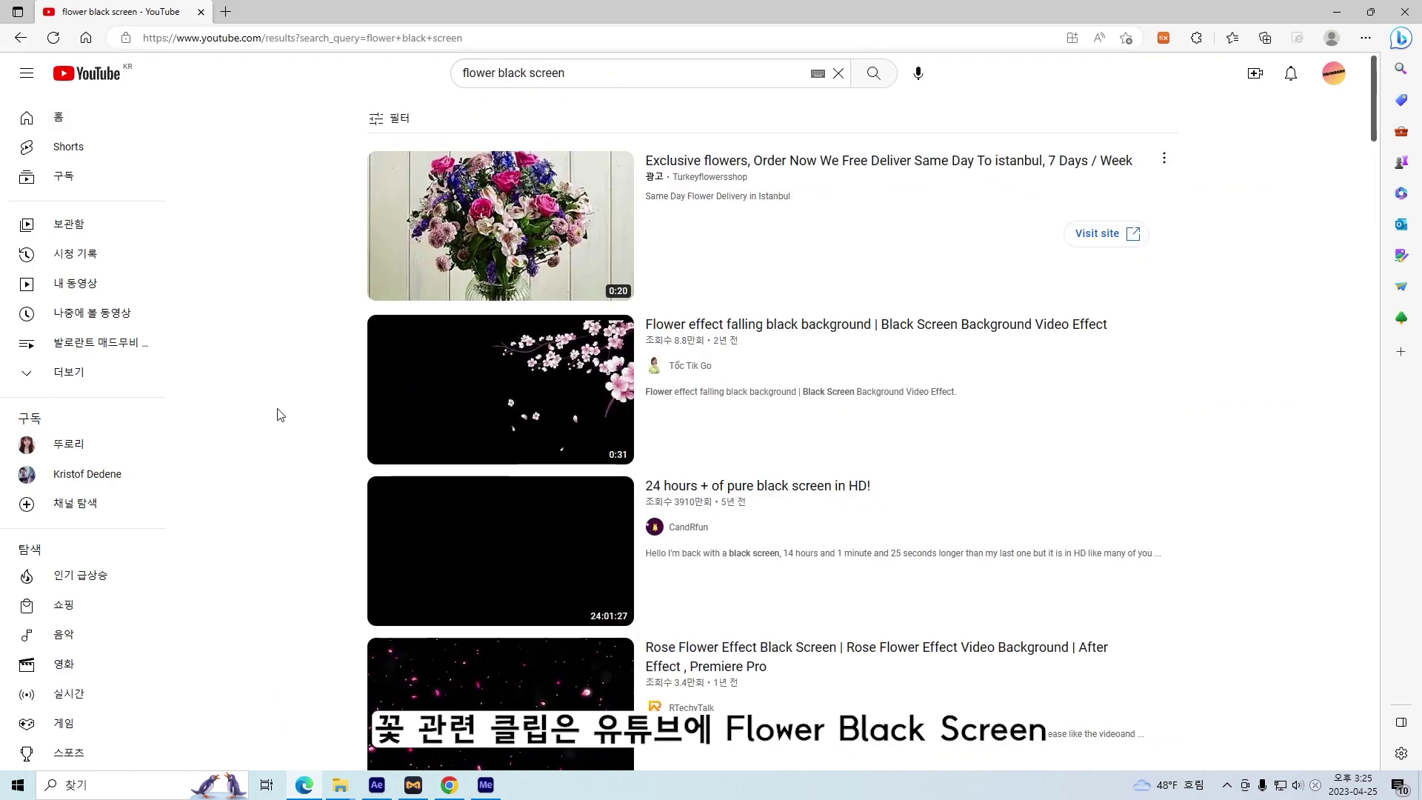
{"action": "scroll", "coordinate": [266, 414], "scroll_direction": "down", "scroll_amount": 3}
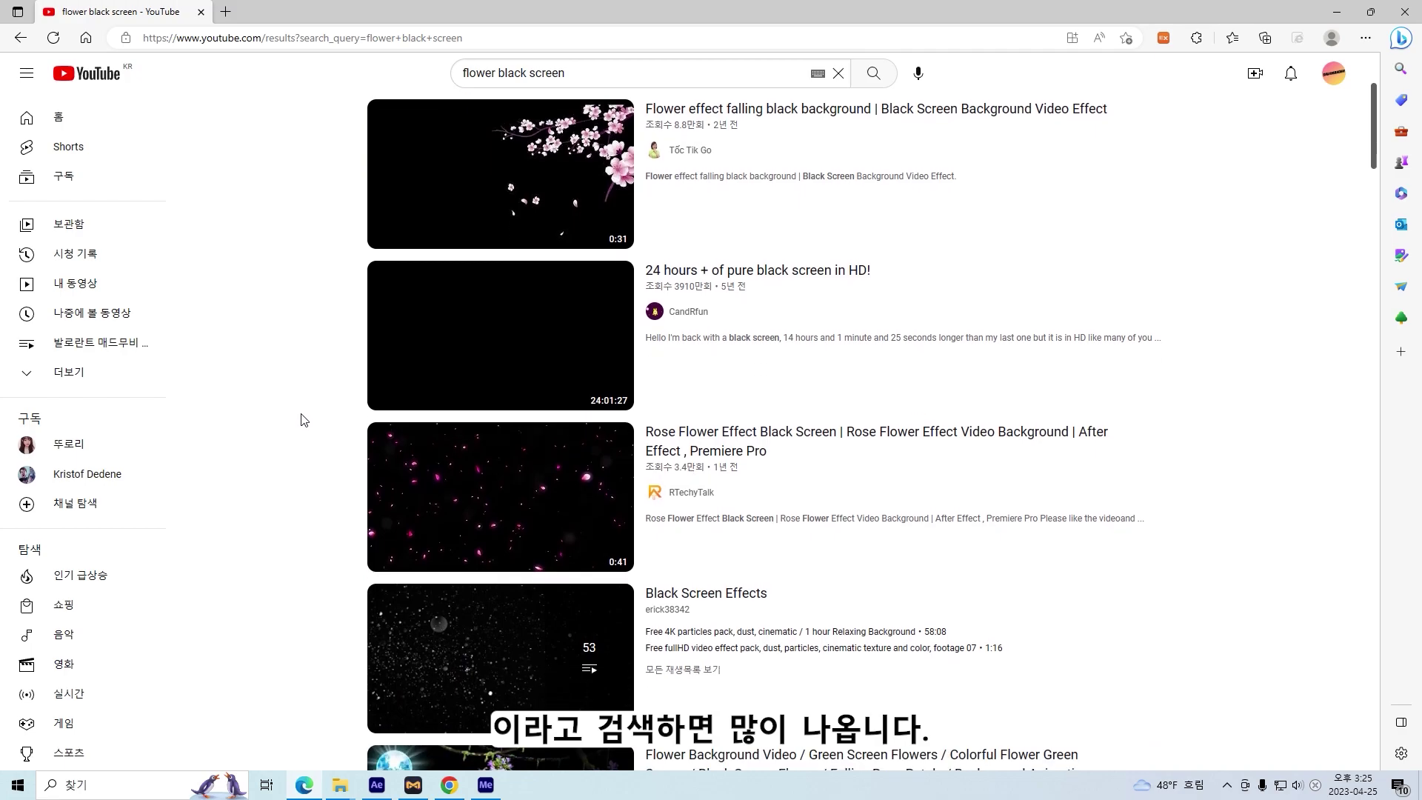
{"action": "scroll", "coordinate": [301, 420], "scroll_direction": "down", "scroll_amount": 11}
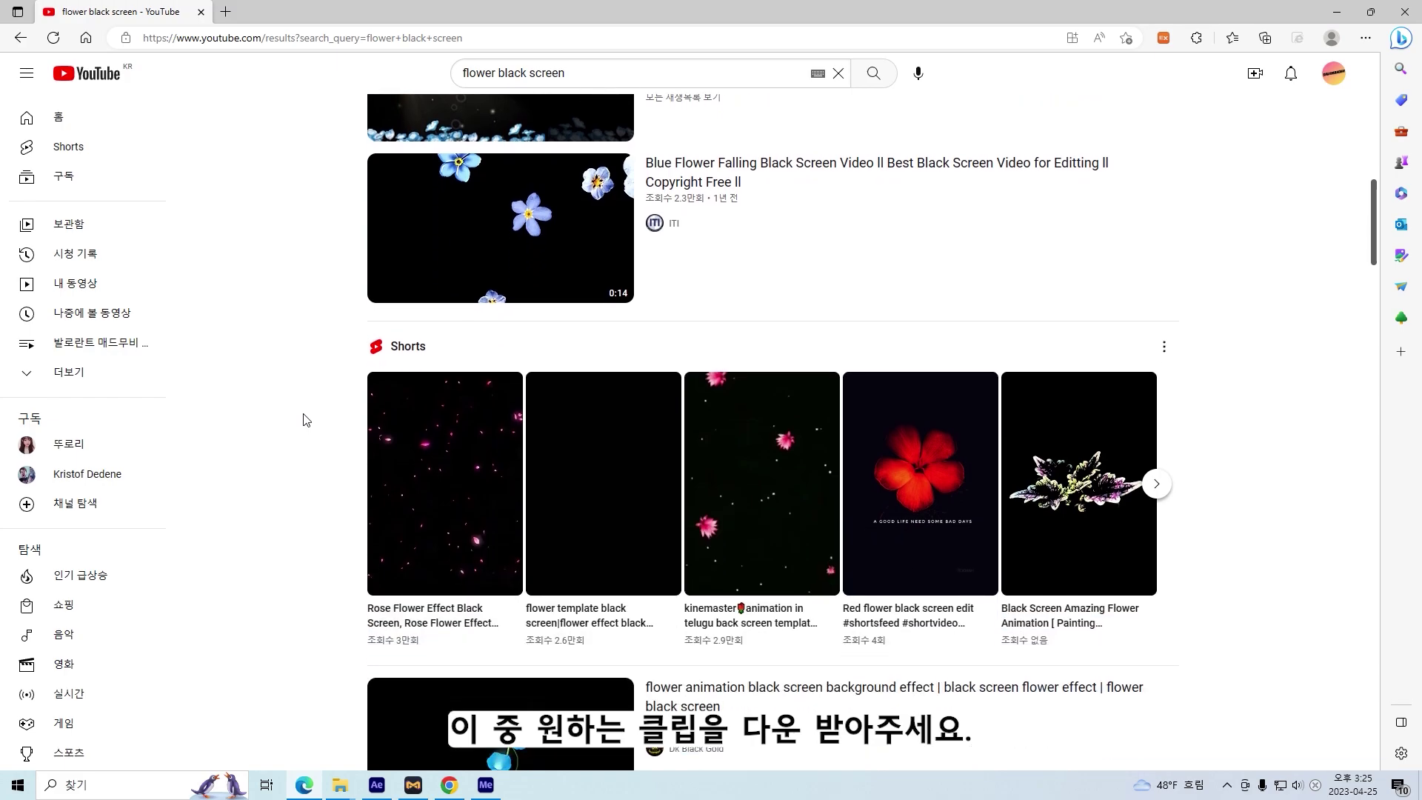
{"action": "scroll", "coordinate": [302, 420], "scroll_direction": "down", "scroll_amount": 14}
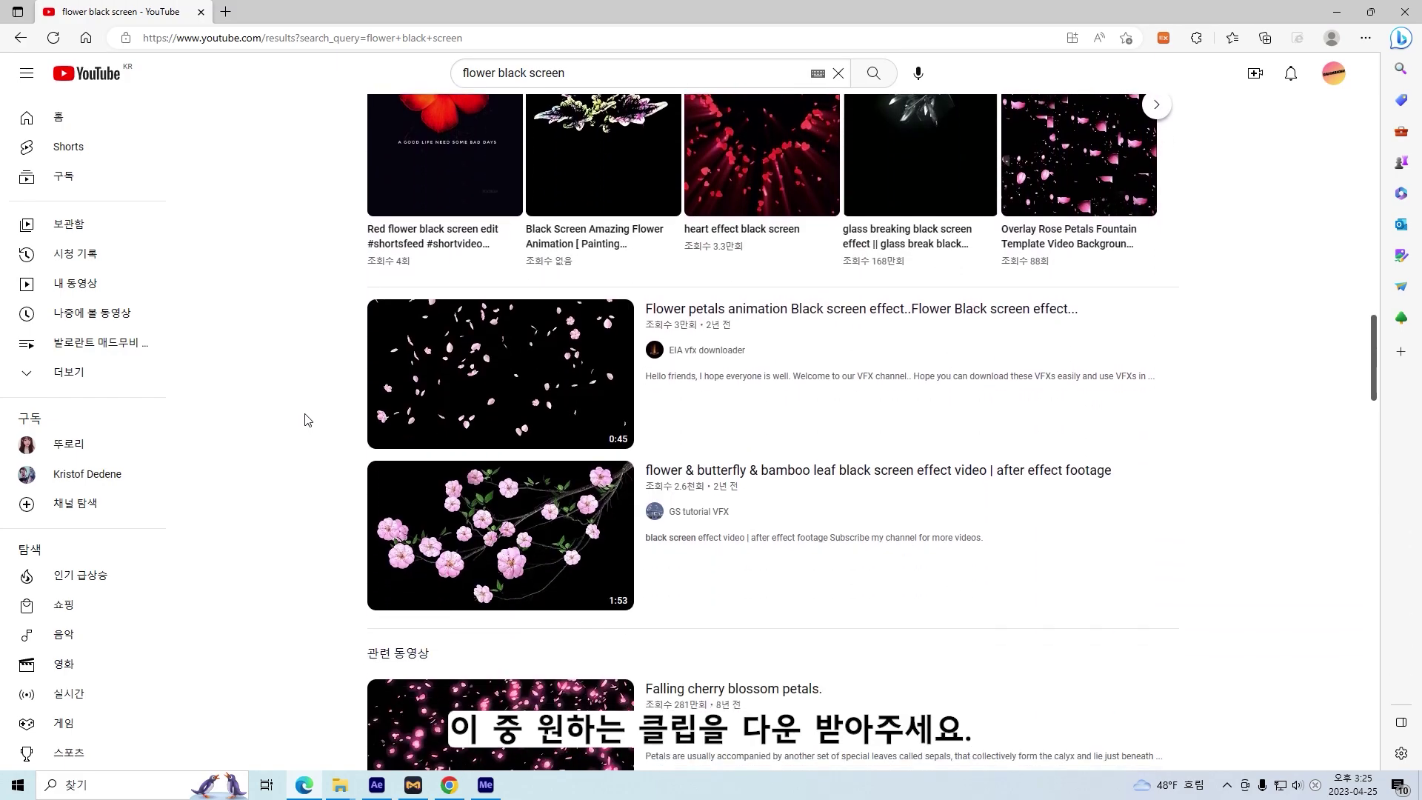
{"action": "scroll", "coordinate": [308, 420], "scroll_direction": "down", "scroll_amount": 6}
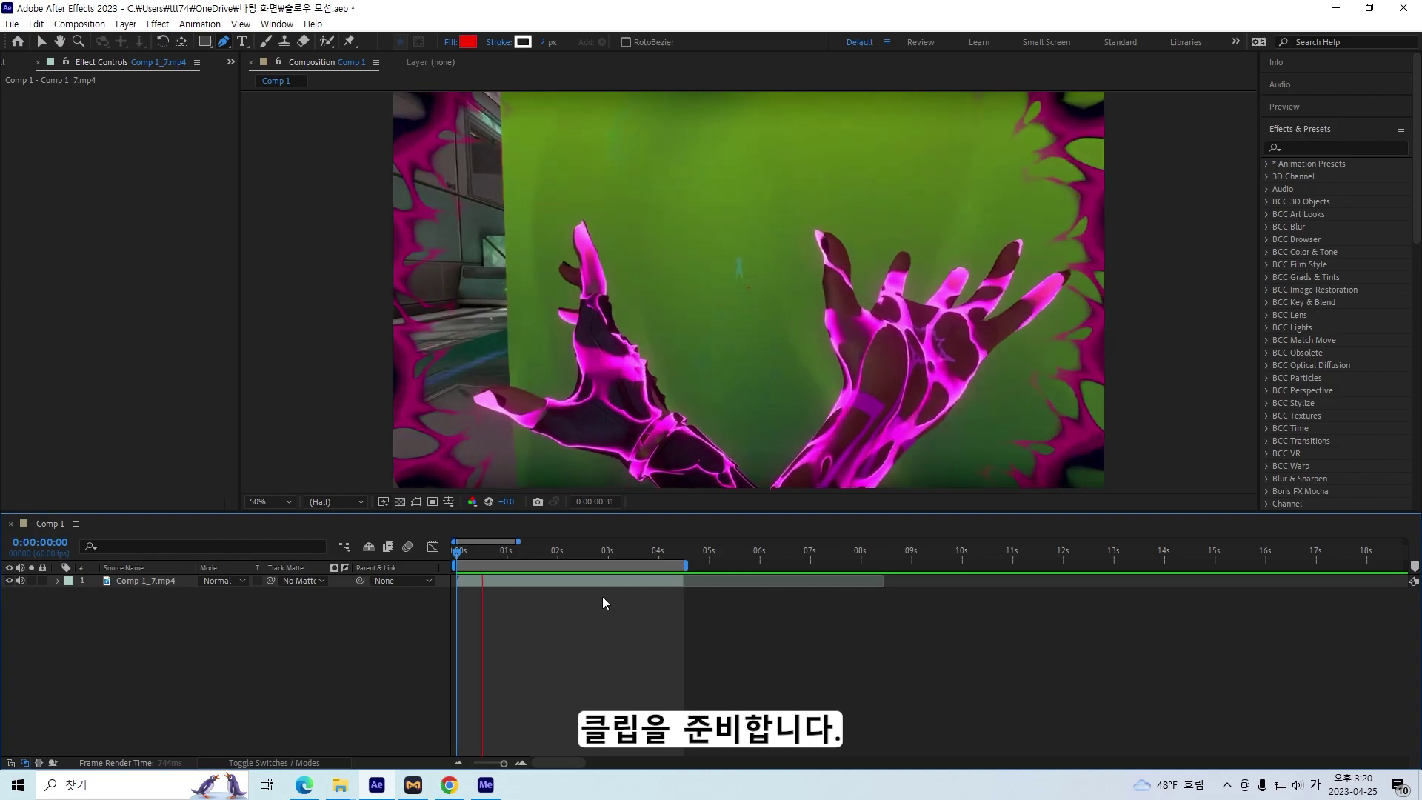
In After Effects, split the Comp 1_7.mp4 layer at the kill moment, 0:00:02:36
{"action": "mouse_move", "coordinate": [581, 556]}
{"action": "left_mouse_down"}
{"action": "mouse_move", "coordinate": [563, 561]}
{"action": "mouse_move", "coordinate": [588, 560]}
{"action": "left_mouse_up"}
{"action": "left_click", "coordinate": [605, 583]}
{"action": "key", "text": "ctrl+shift+d"}
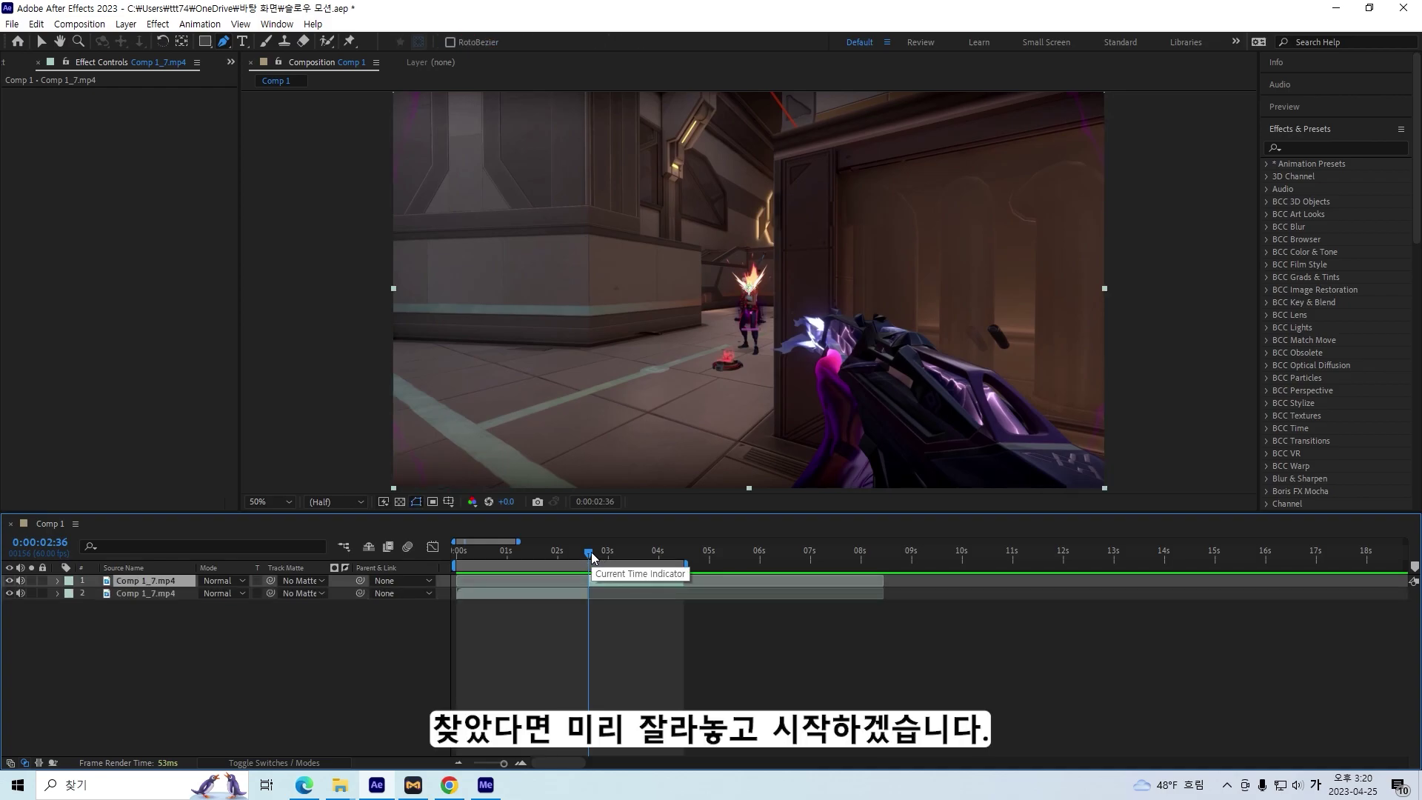
Add the imported y2mate flower clip from the project as the uppermost layer of Comp 1 and scrub through it
{"action": "left_click", "coordinate": [231, 66]}
{"action": "left_click", "coordinate": [266, 80]}
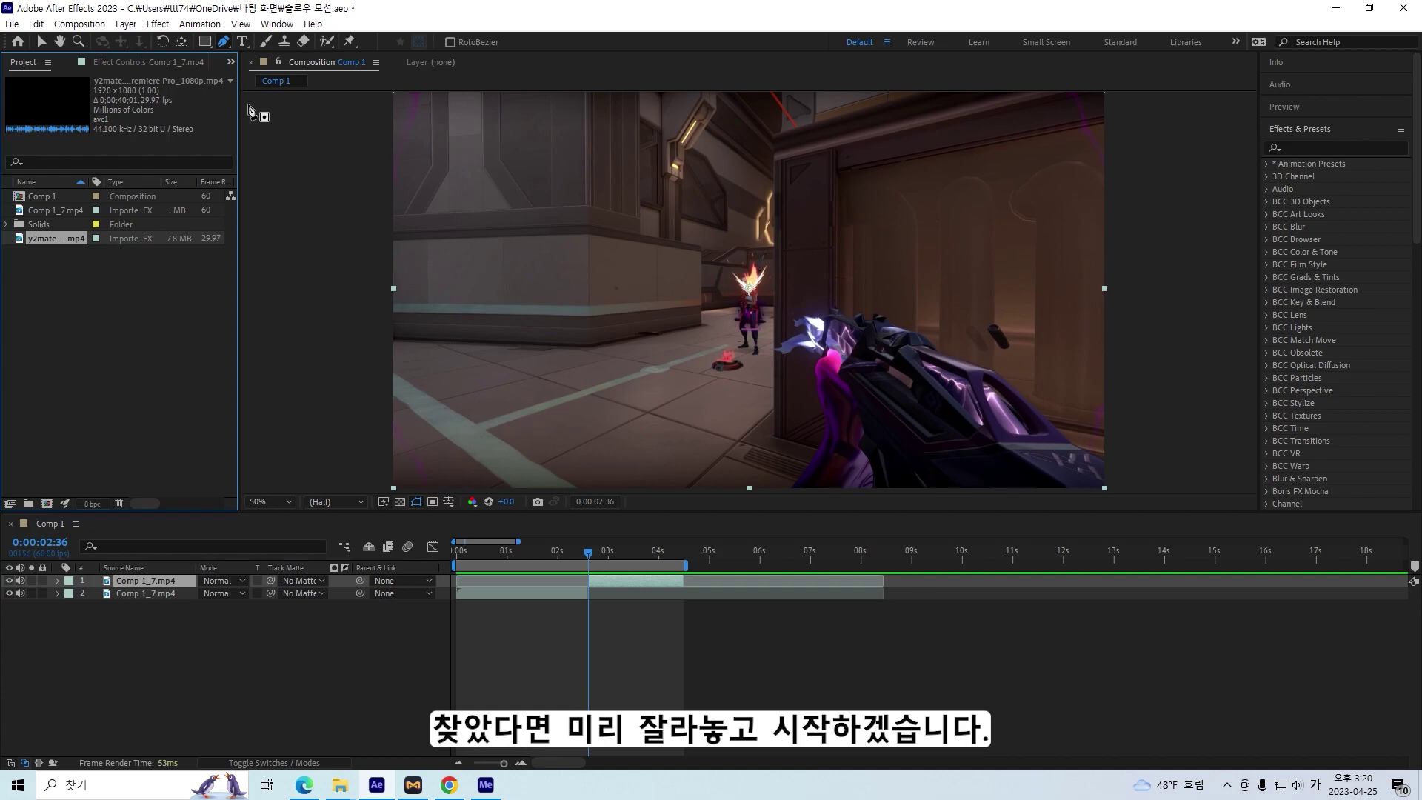
{"action": "left_click_drag", "start_coordinate": [590, 557], "coordinate": [588, 552]}
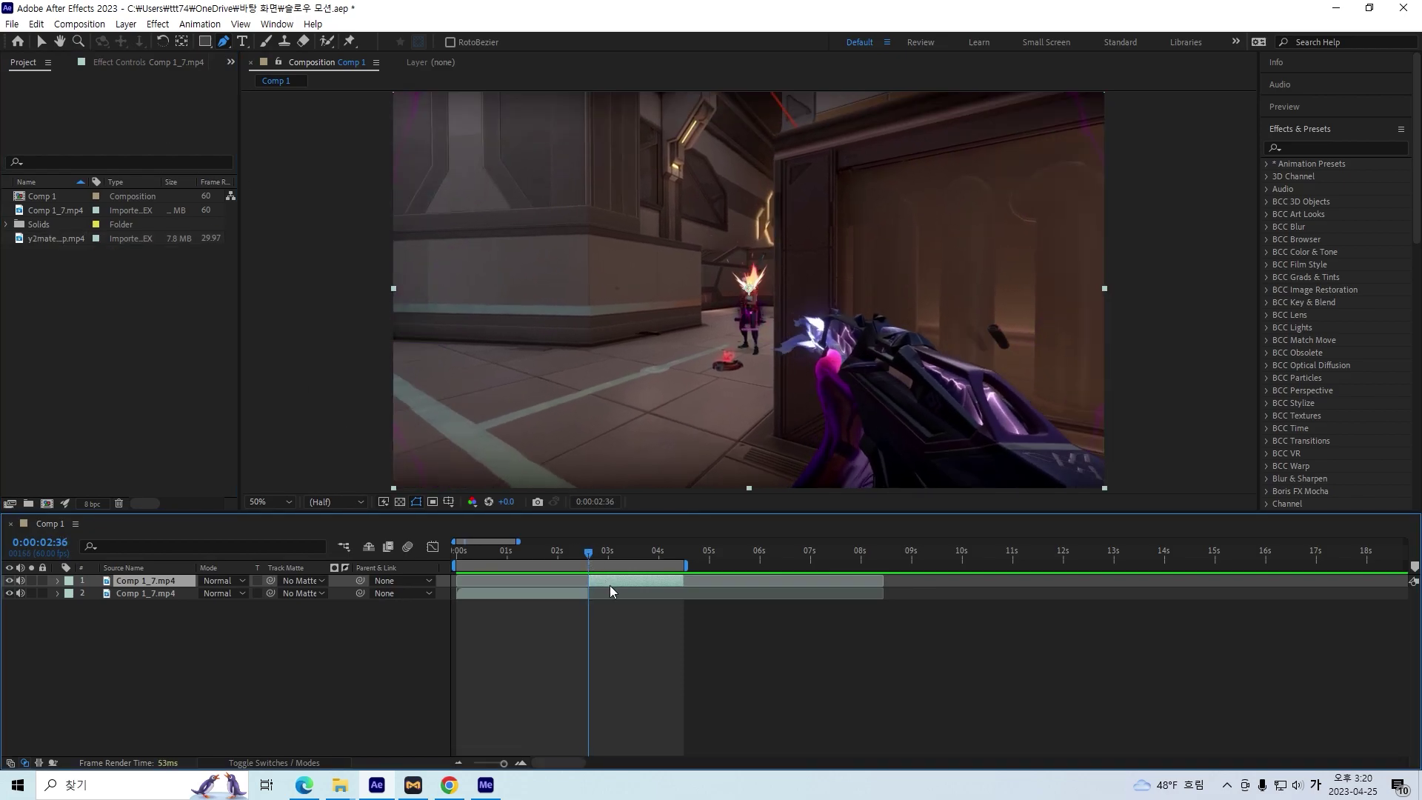
{"action": "left_click_drag", "start_coordinate": [50, 238], "coordinate": [186, 582]}
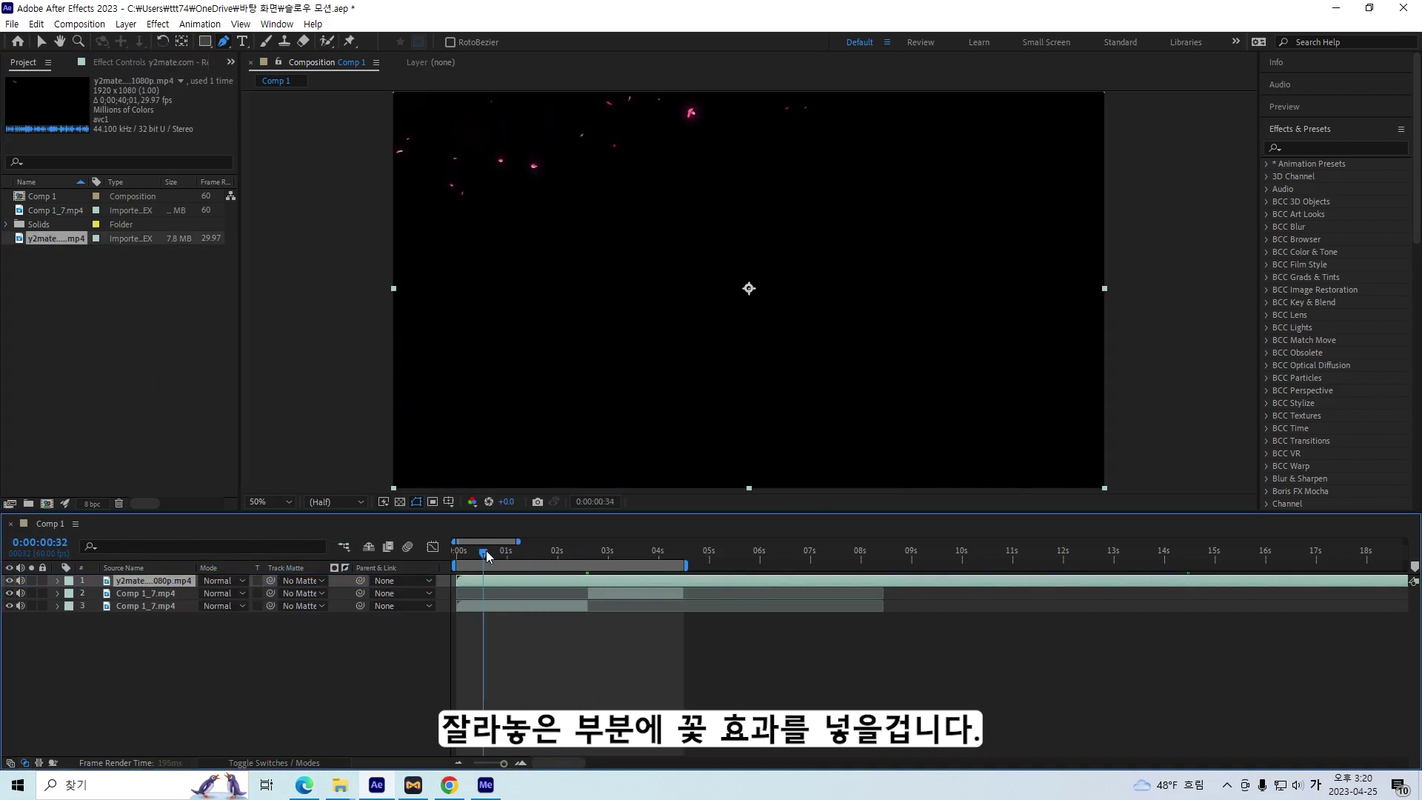
{"action": "left_click_drag", "start_coordinate": [610, 554], "coordinate": [655, 584]}
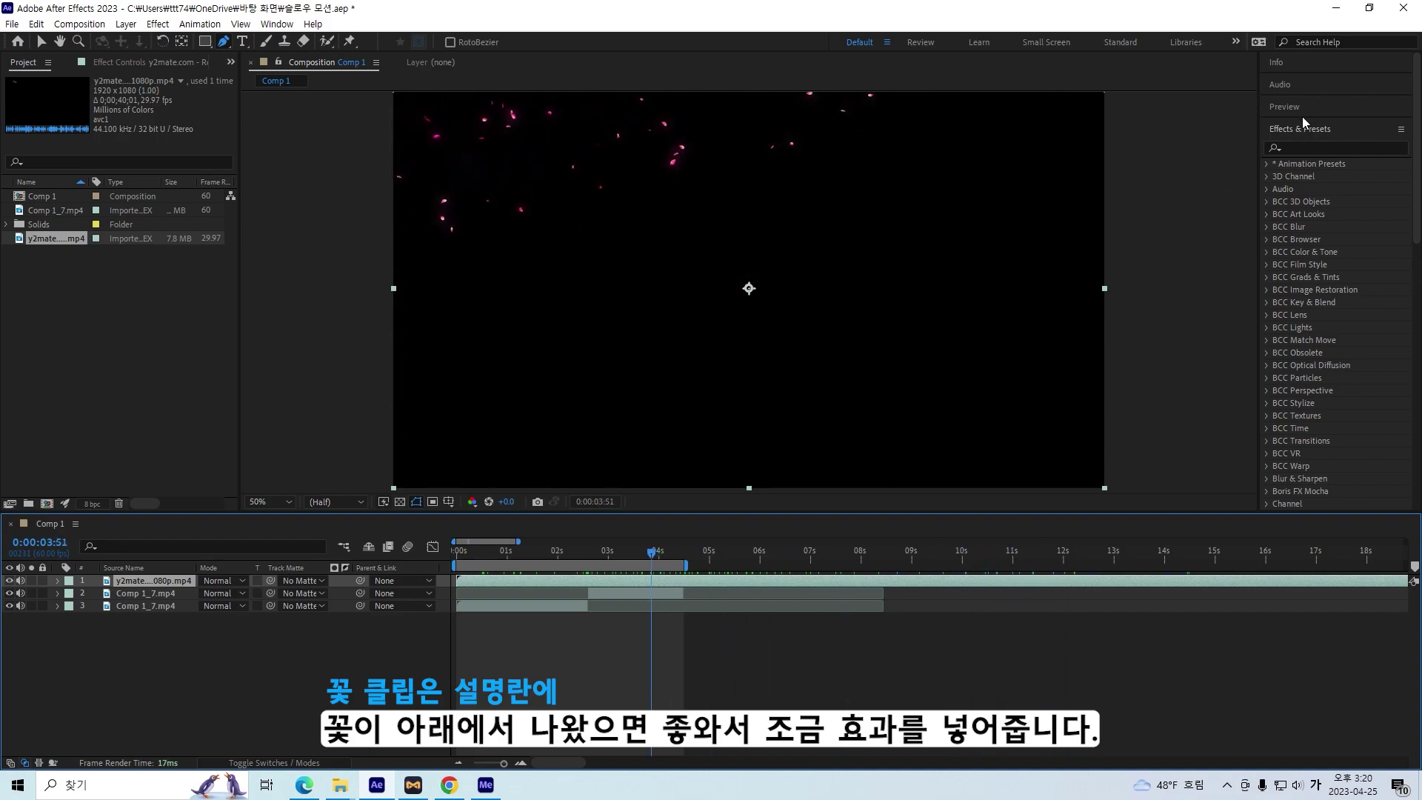
Apply the Distort Transform effect to the flower clip and set its Rotation to 180 degrees
{"action": "left_click", "coordinate": [1318, 147]}
{"action": "type", "text": "trans"}
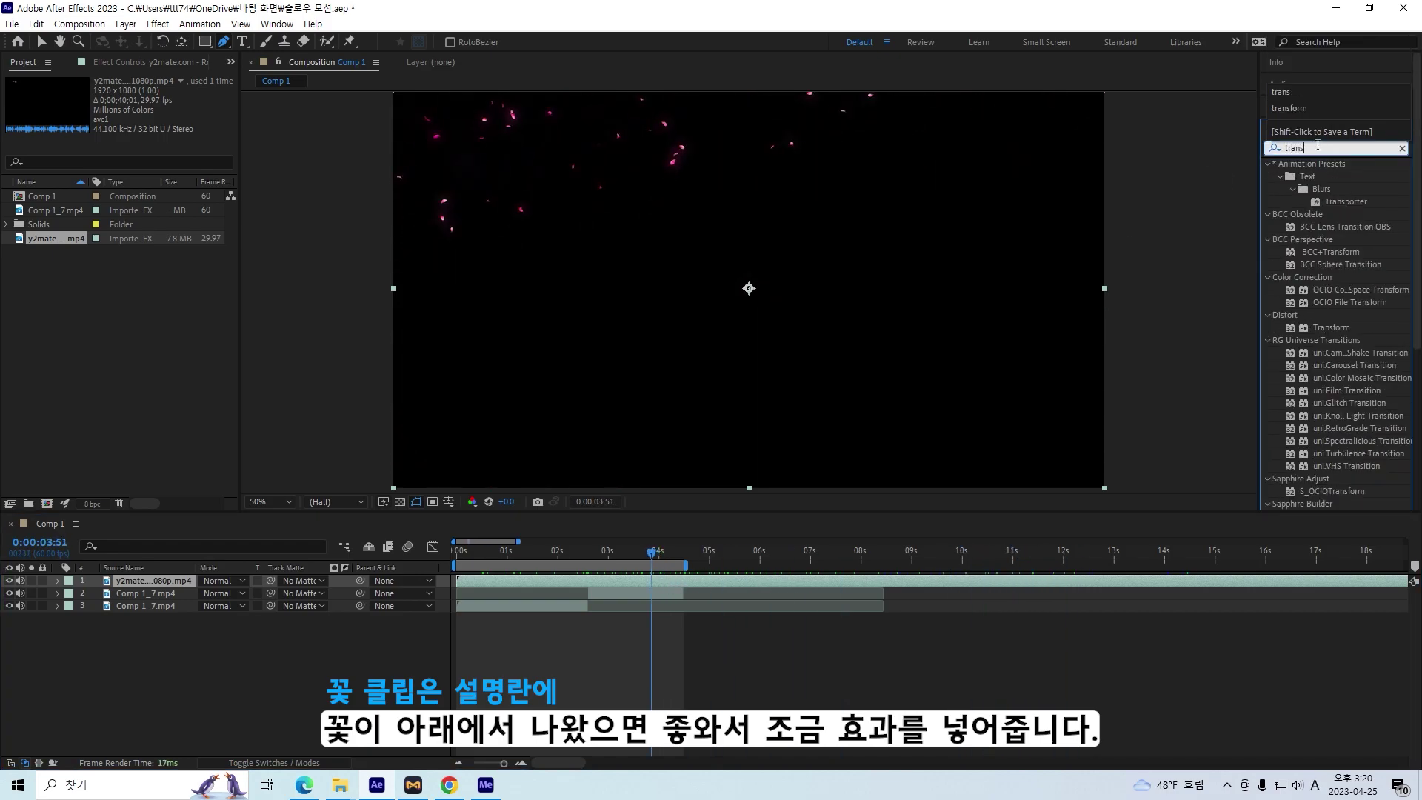
{"action": "type", "text": "form"}
{"action": "left_click_drag", "start_coordinate": [1331, 239], "coordinate": [665, 580]}
{"action": "left_click", "coordinate": [149, 223]}
{"action": "type", "text": "180"}
{"action": "key", "text": "Return"}
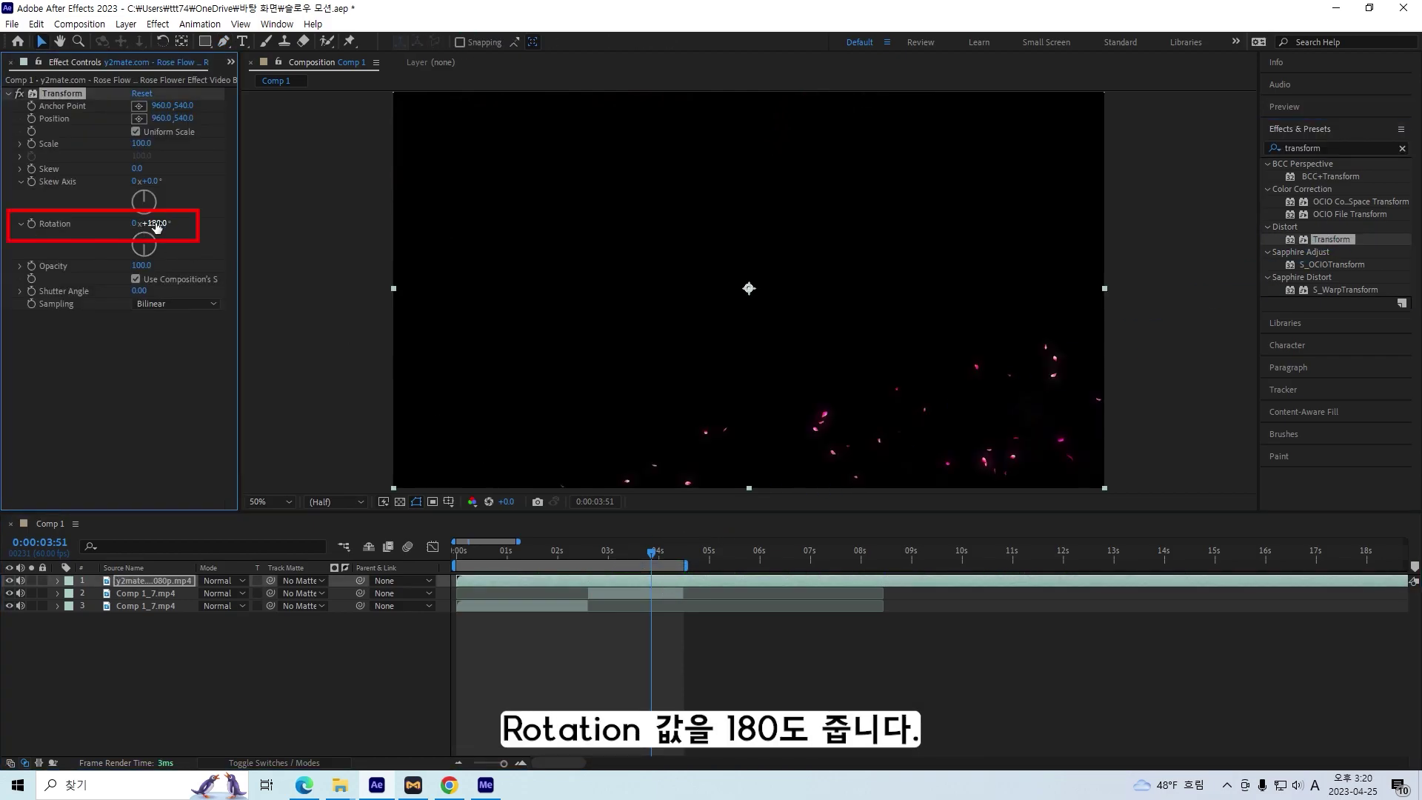
Speed up the flower clip by lowering its stretch factor with Time Stretch
{"action": "left_click_drag", "start_coordinate": [645, 537], "coordinate": [604, 571]}
{"action": "right_click", "coordinate": [614, 580]}
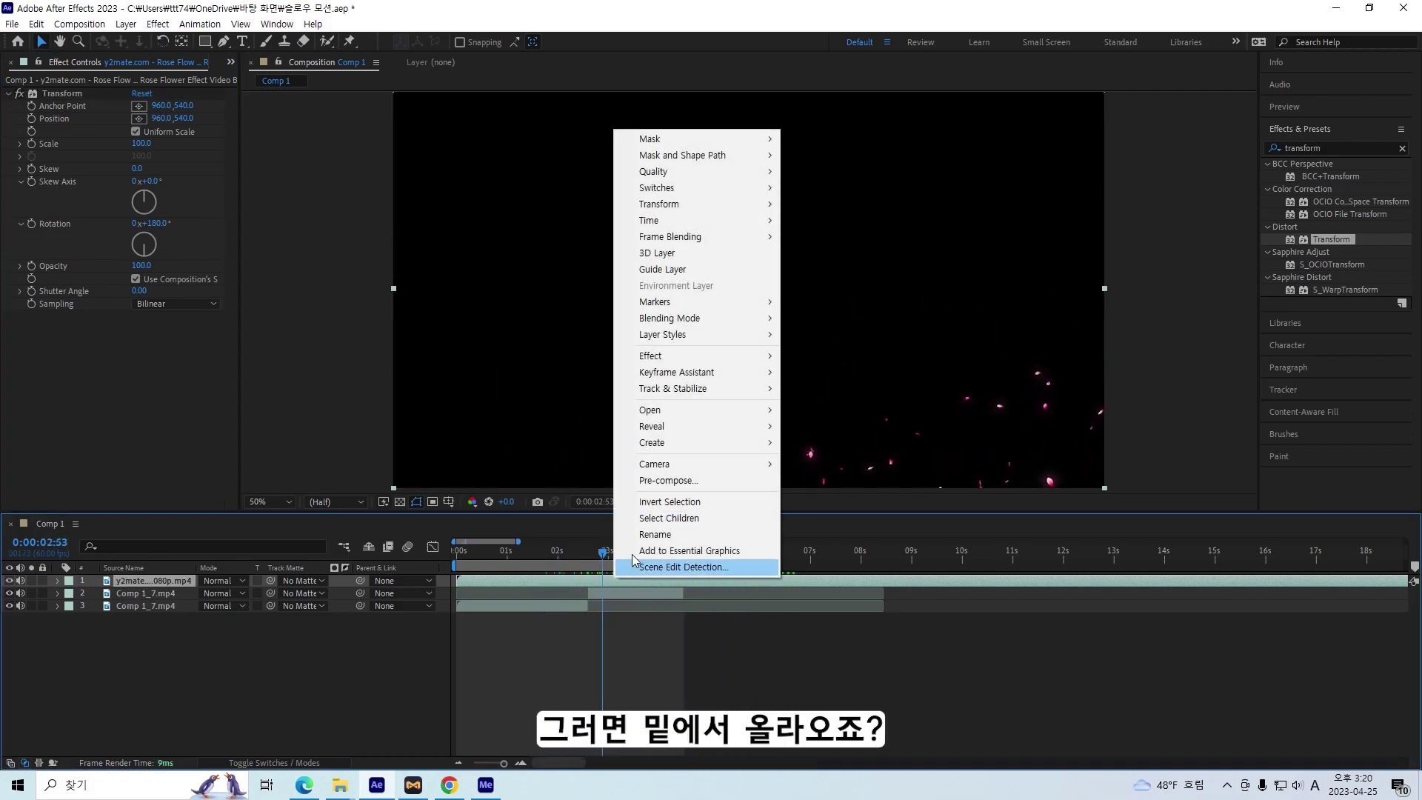
{"action": "mouse_move", "coordinate": [657, 222]}
{"action": "left_click", "coordinate": [823, 253]}
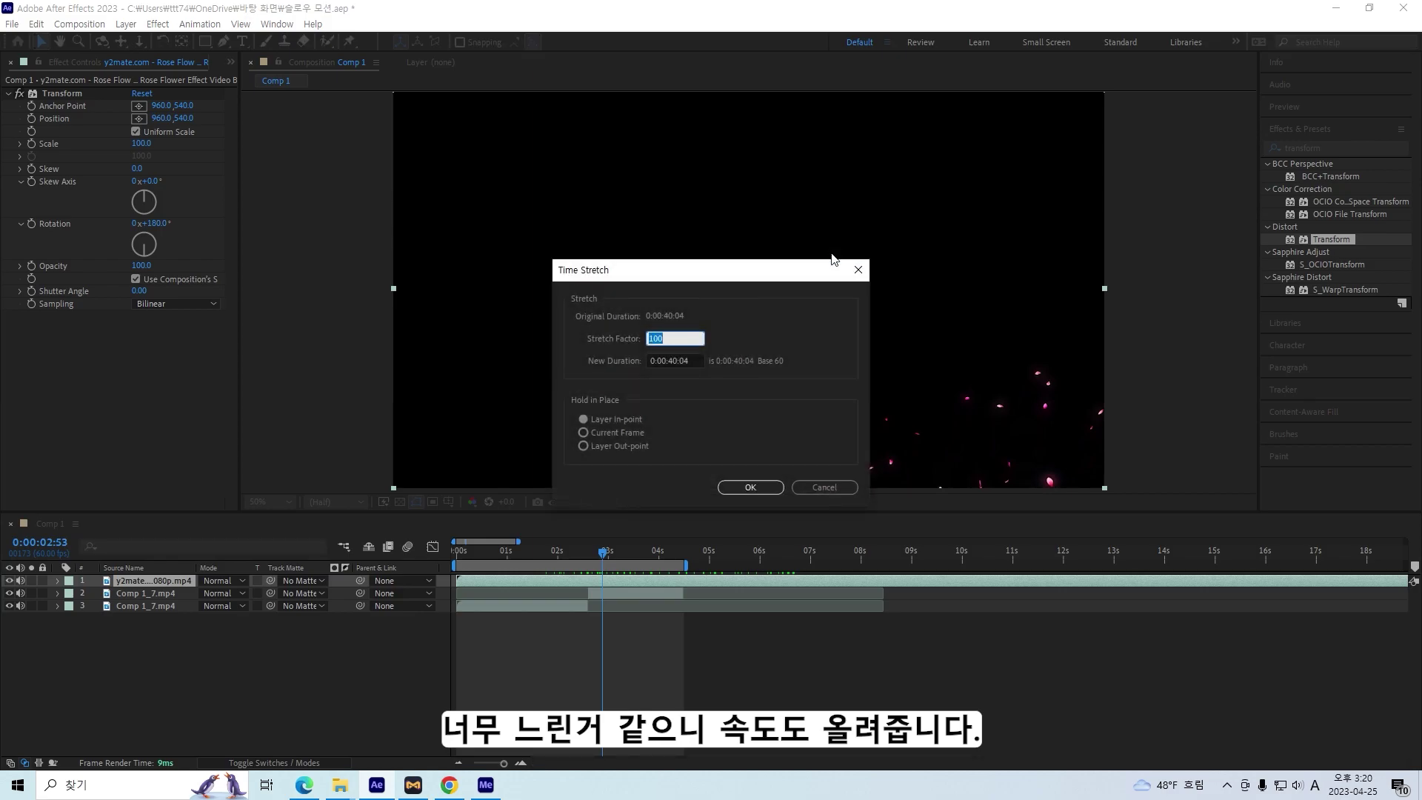
{"action": "key", "text": "Return"}
Split the flower layer at 0:00:02:36, delete its front part, and preview the remaining section
{"action": "mouse_move", "coordinate": [603, 552]}
{"action": "left_mouse_down"}
{"action": "mouse_move", "coordinate": [487, 562]}
{"action": "mouse_move", "coordinate": [666, 562]}
{"action": "mouse_move", "coordinate": [589, 559]}
{"action": "left_mouse_up"}
{"action": "left_click", "coordinate": [571, 593]}
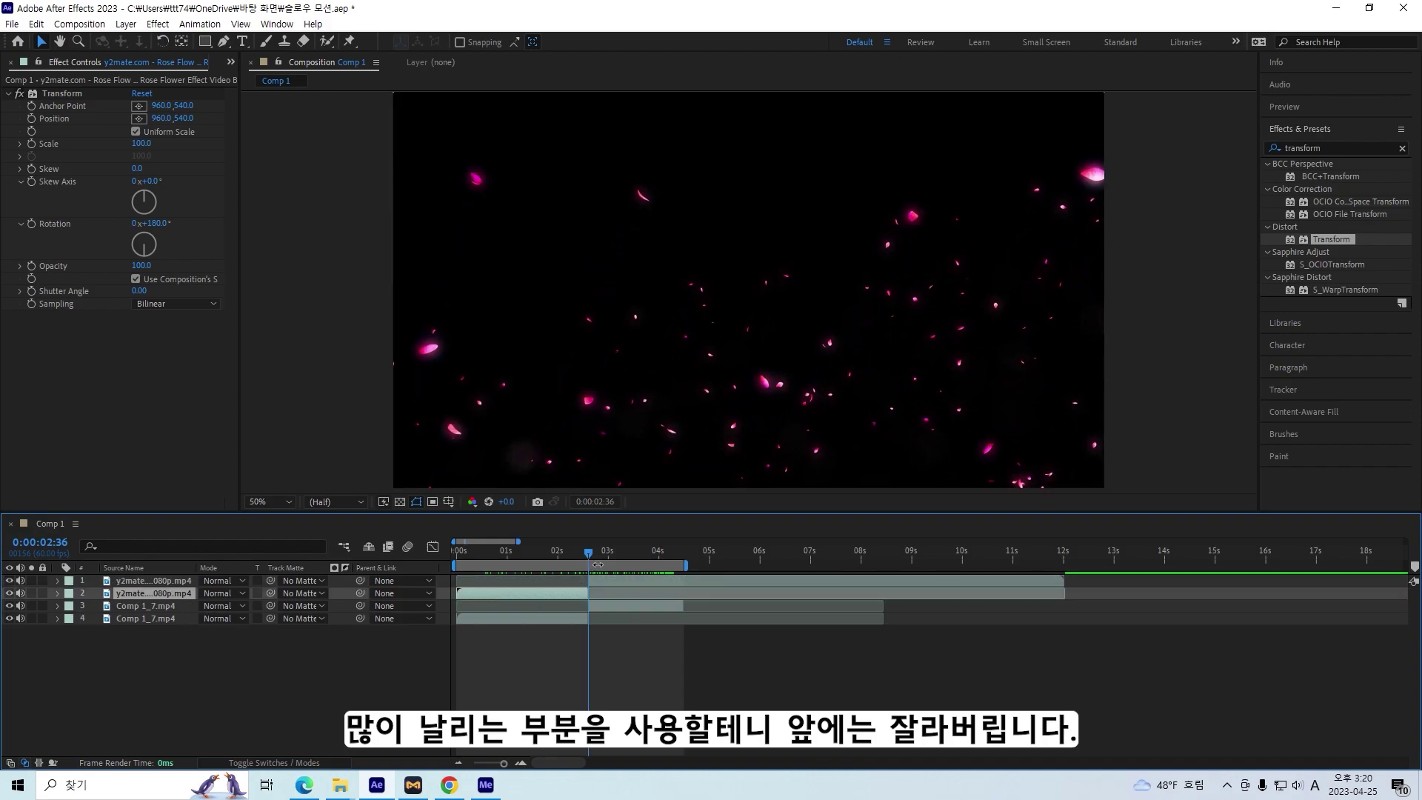
{"action": "key", "text": "space"}
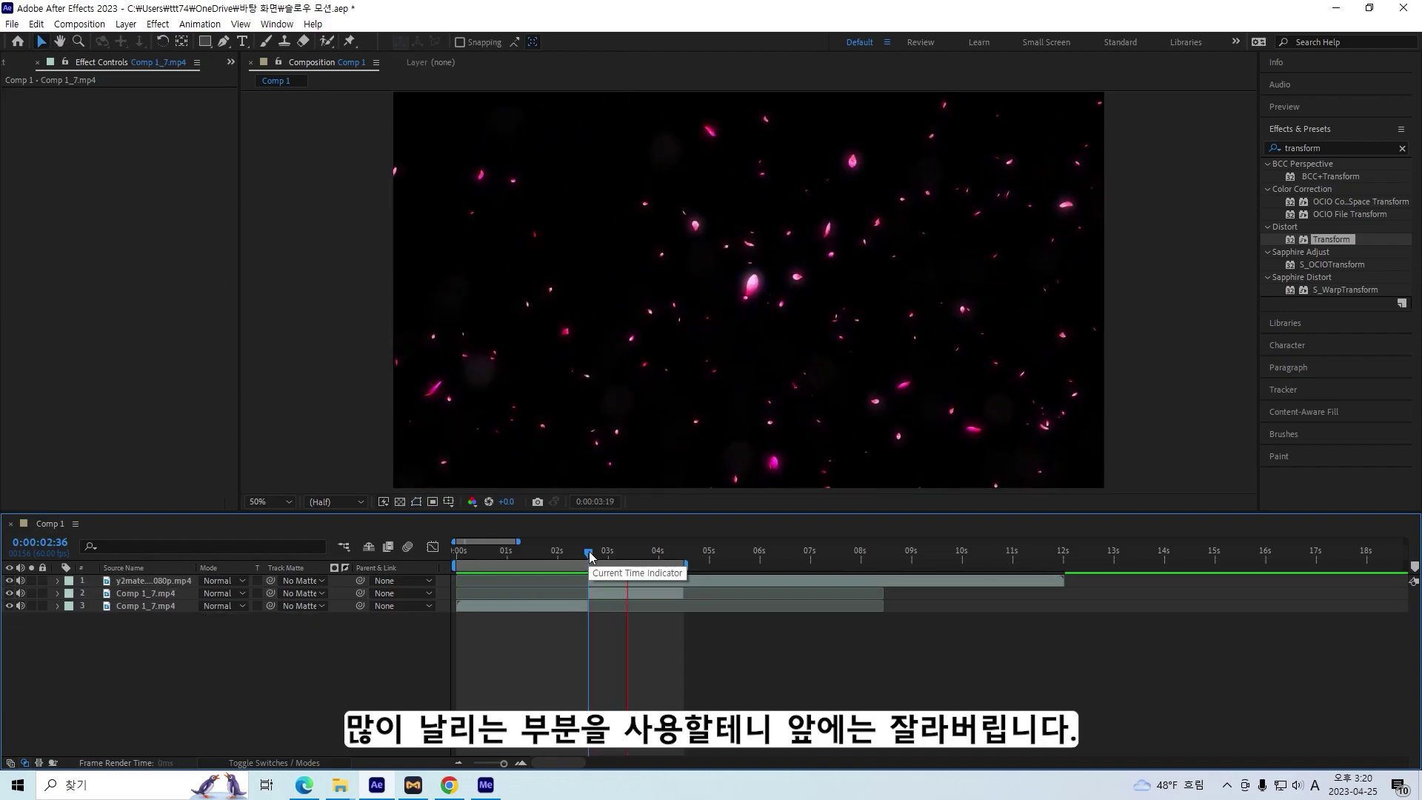
{"action": "key", "text": "space"}
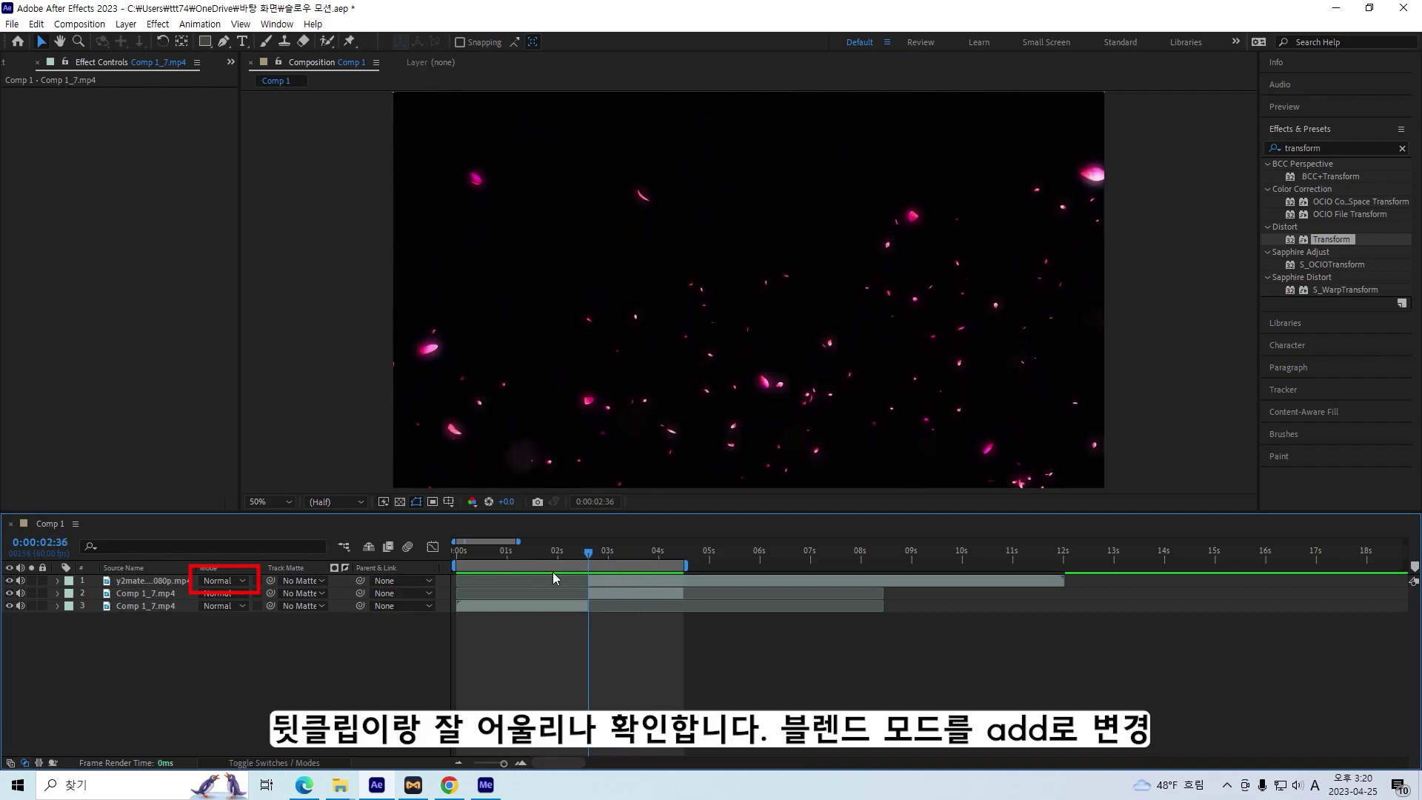
Set the flower layer's blending mode to Add and play the composition from 0:00:02:03
{"action": "left_click", "coordinate": [230, 582]}
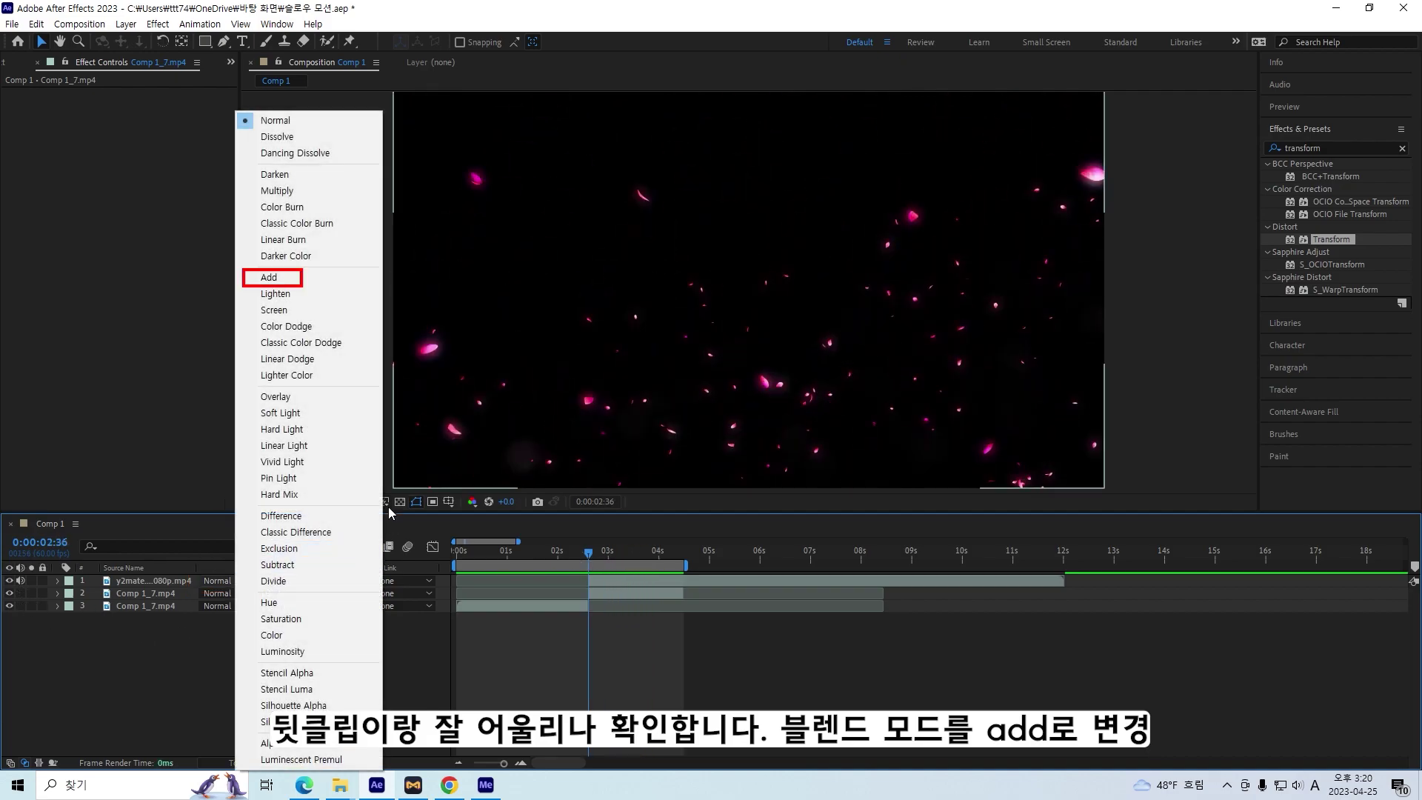
{"action": "left_click", "coordinate": [278, 282]}
{"action": "left_click_drag", "start_coordinate": [590, 554], "coordinate": [560, 554]}
{"action": "key", "text": "space"}
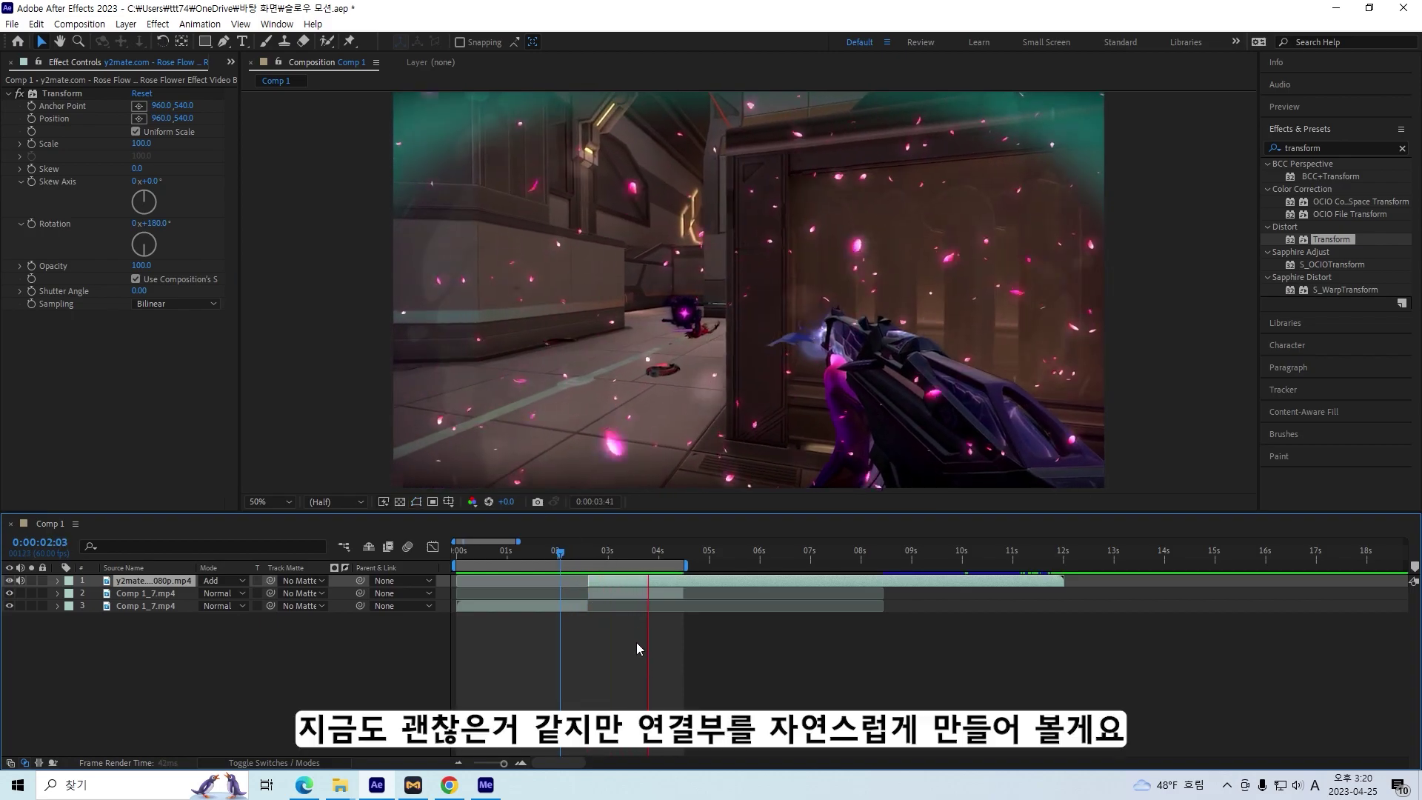
Return to 0:00:02:36 and create a new adjustment layer above the flower clip
{"action": "left_click", "coordinate": [591, 553]}
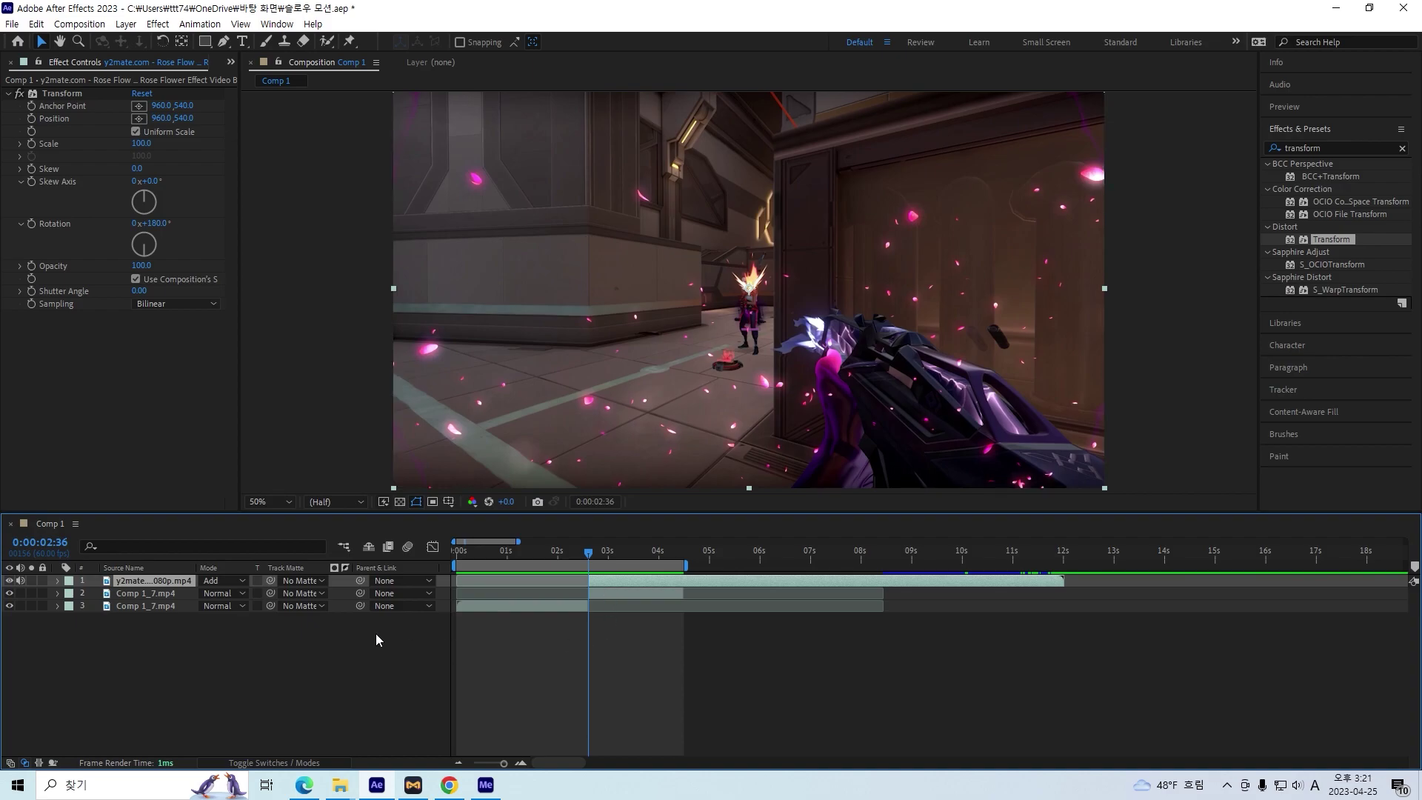
{"action": "right_click", "coordinate": [376, 634]}
{"action": "mouse_move", "coordinate": [404, 460]}
{"action": "left_click", "coordinate": [616, 572]}
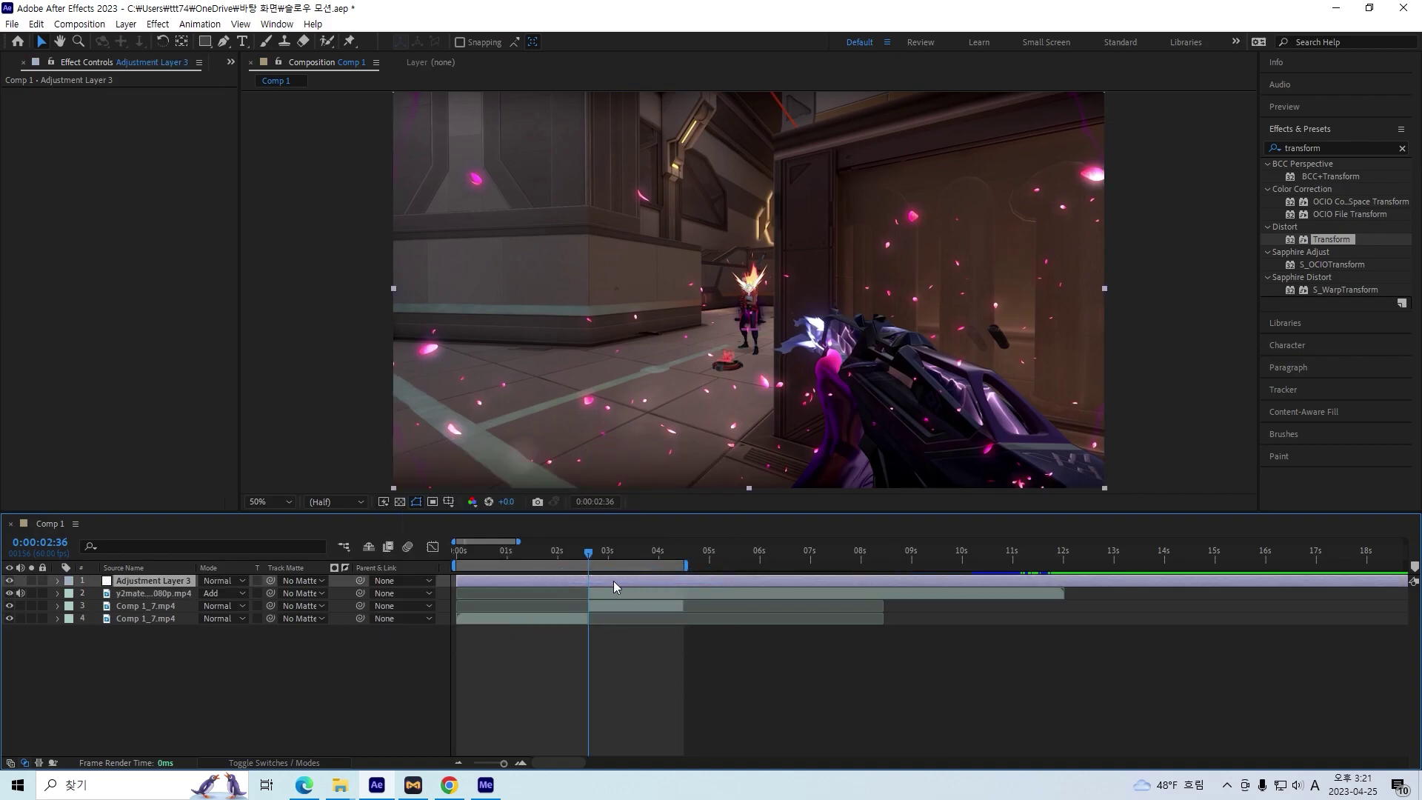
Cut the adjustment layer at 0:00:01:50 and 0:00:03:16, keeping only the middle section around the clip transition
{"action": "left_click_drag", "start_coordinate": [588, 553], "coordinate": [552, 569]}
{"action": "key", "text": "ctrl+shift+d"}
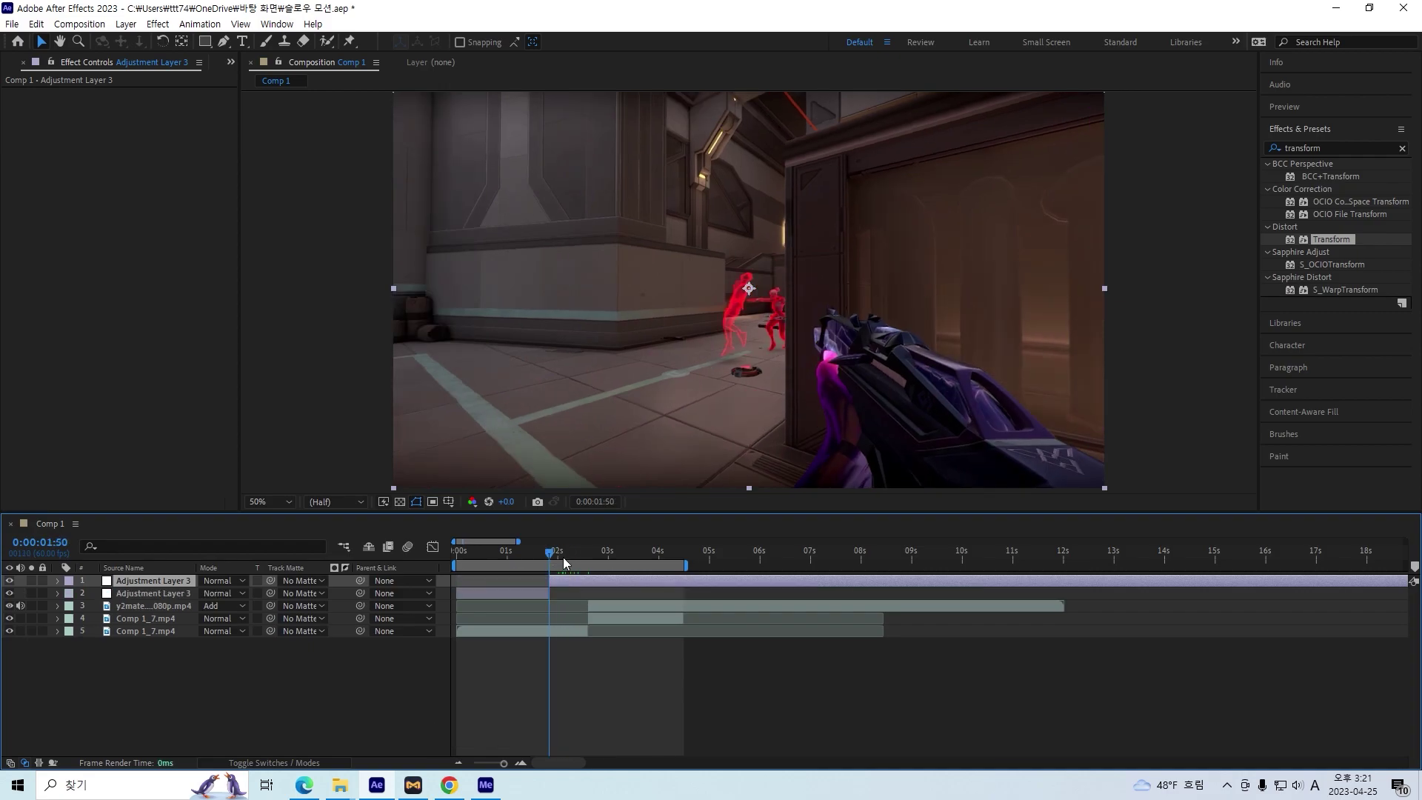
{"action": "key", "text": "space"}
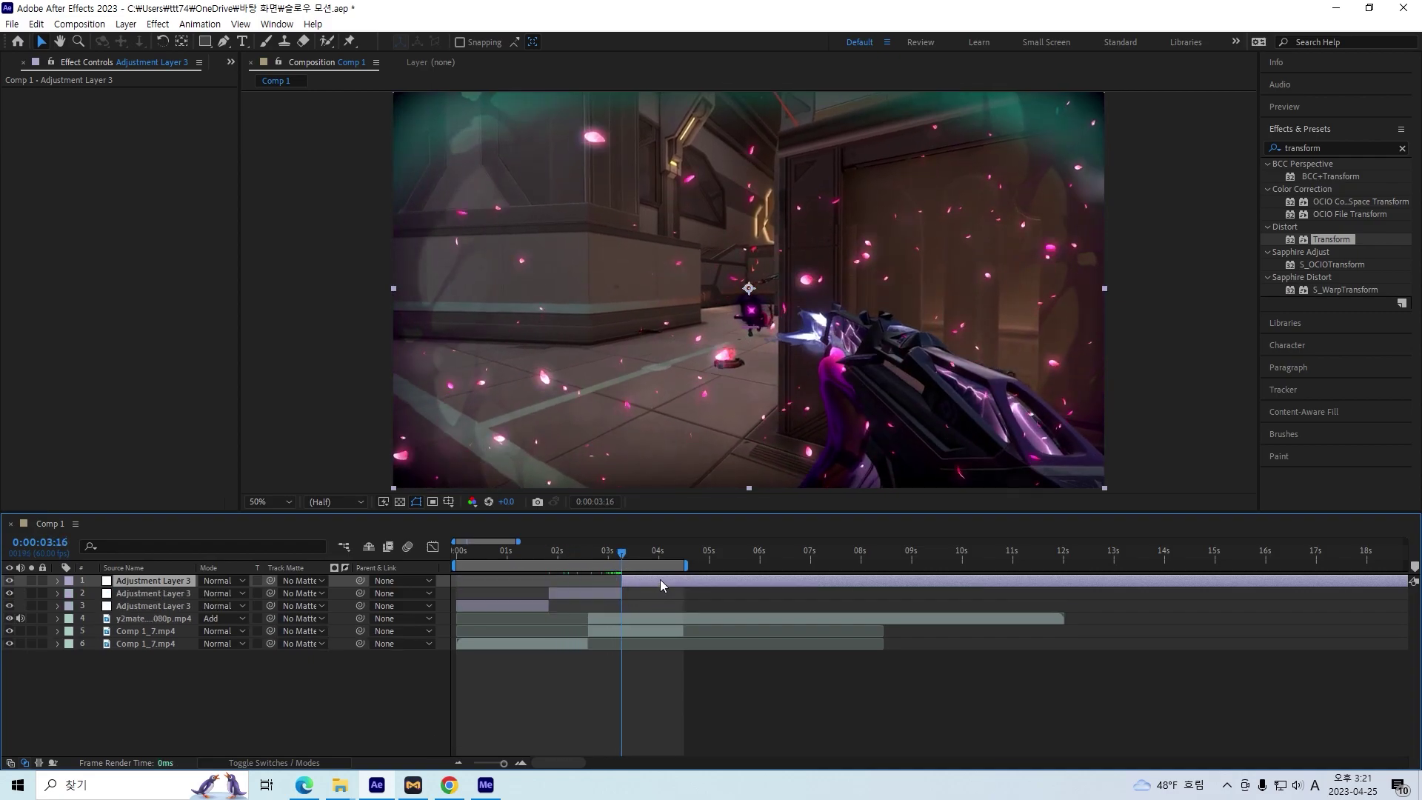
{"action": "key", "text": "alt+bracketright"}
{"action": "left_click", "coordinate": [565, 552]}
{"action": "left_click", "coordinate": [523, 593]}
{"action": "key", "text": "Delete"}
Apply the Color Correction Exposure effect to the trimmed adjustment layer
{"action": "left_click_drag", "start_coordinate": [568, 553], "coordinate": [583, 558]}
{"action": "left_click", "coordinate": [599, 578]}
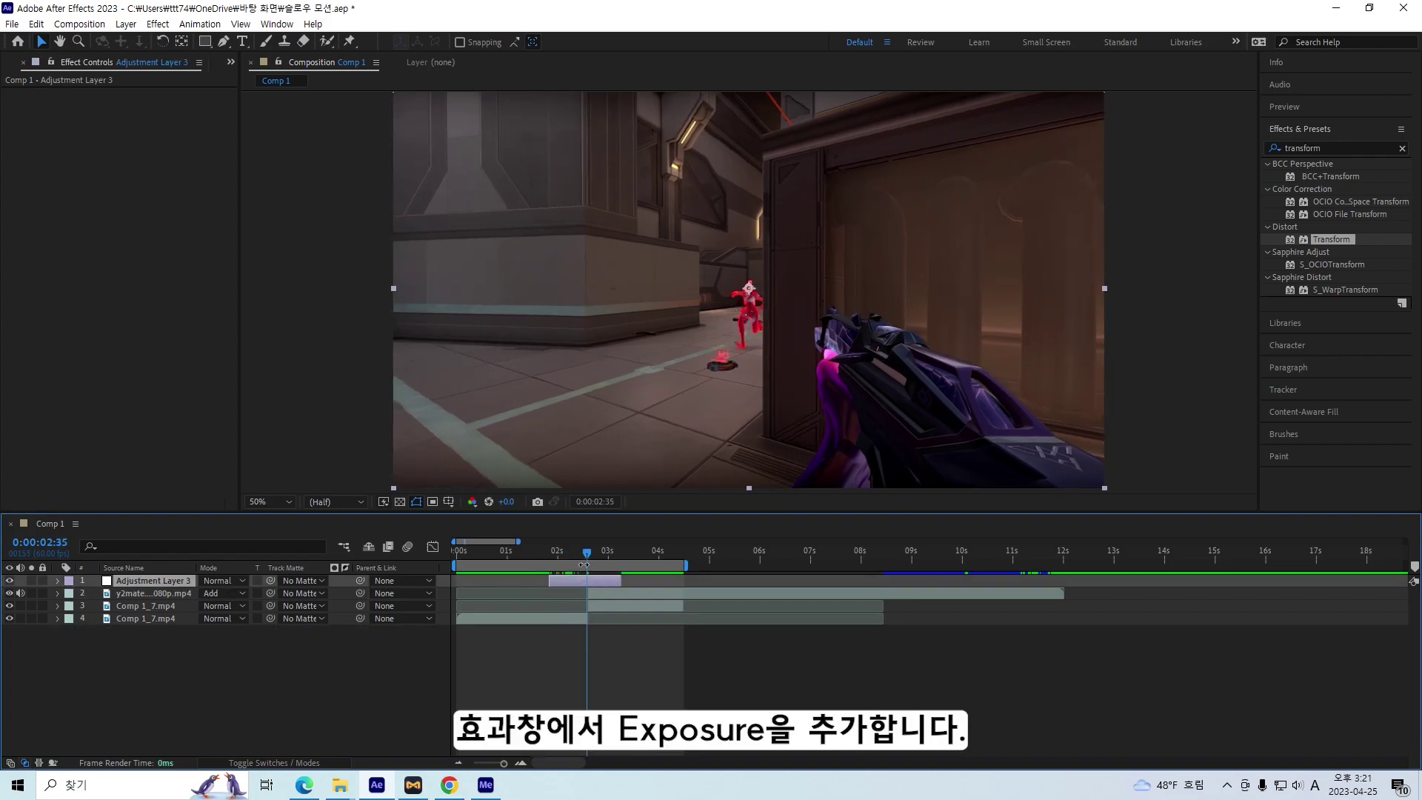
{"action": "left_click", "coordinate": [1331, 151]}
{"action": "type", "text": "expo"}
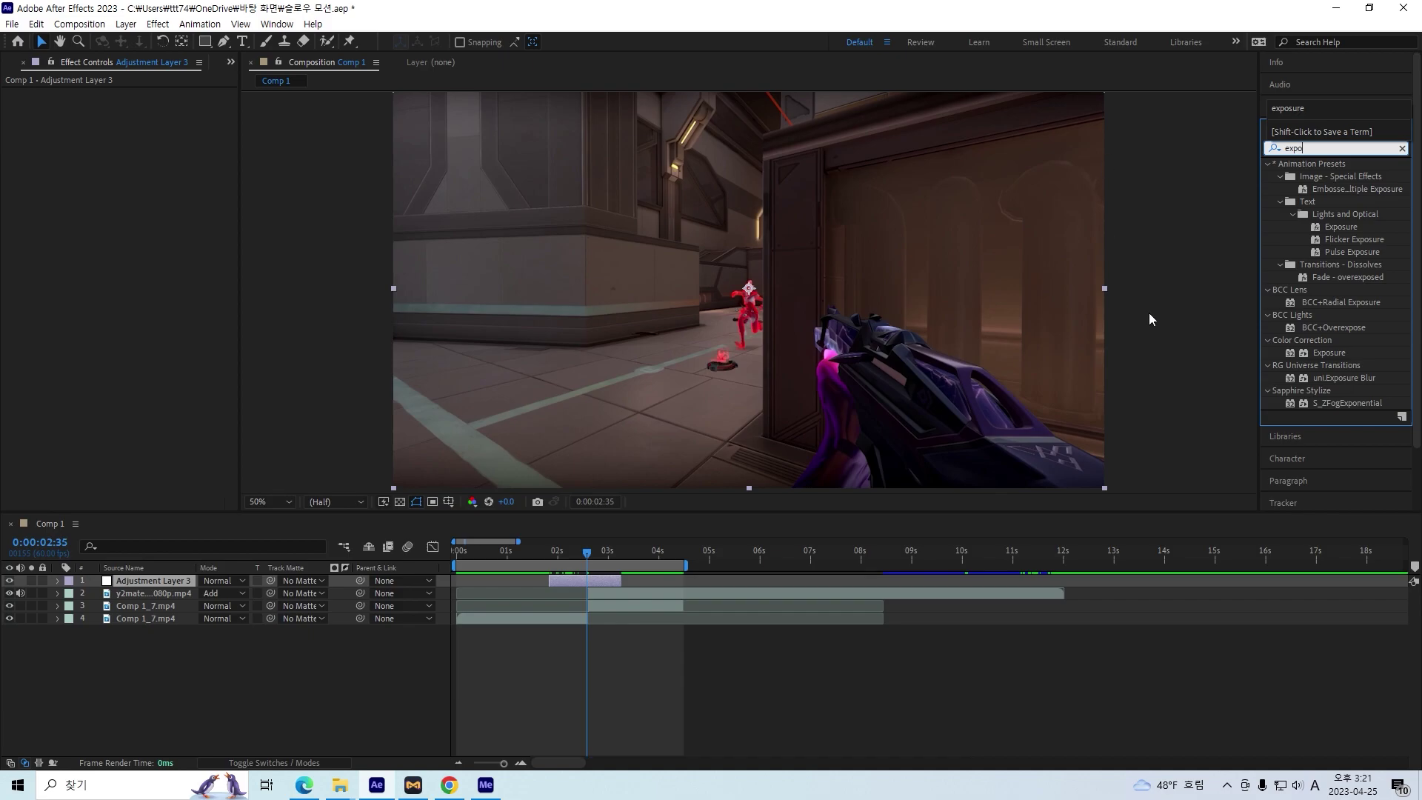
{"action": "left_click_drag", "start_coordinate": [1322, 354], "coordinate": [595, 580]}
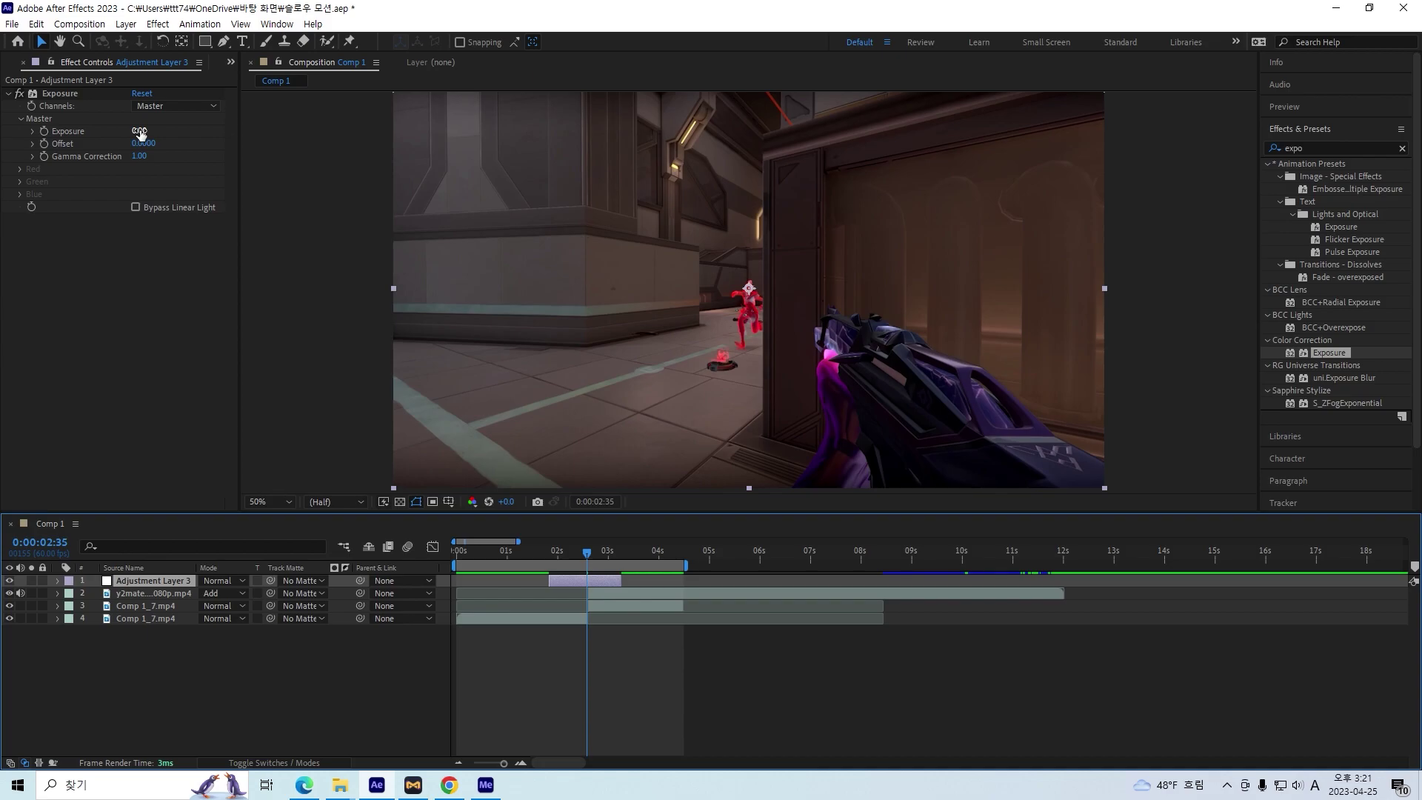
Move back five frames to 0:00:02:30 and enable keyframes for the effect's Exposure and Offset
{"action": "key", "text": "Page_Up"}
{"action": "key", "text": "Page_Up"}
{"action": "key", "text": "Page_Up"}
{"action": "key", "text": "Page_Up"}
{"action": "key", "text": "Page_Up"}
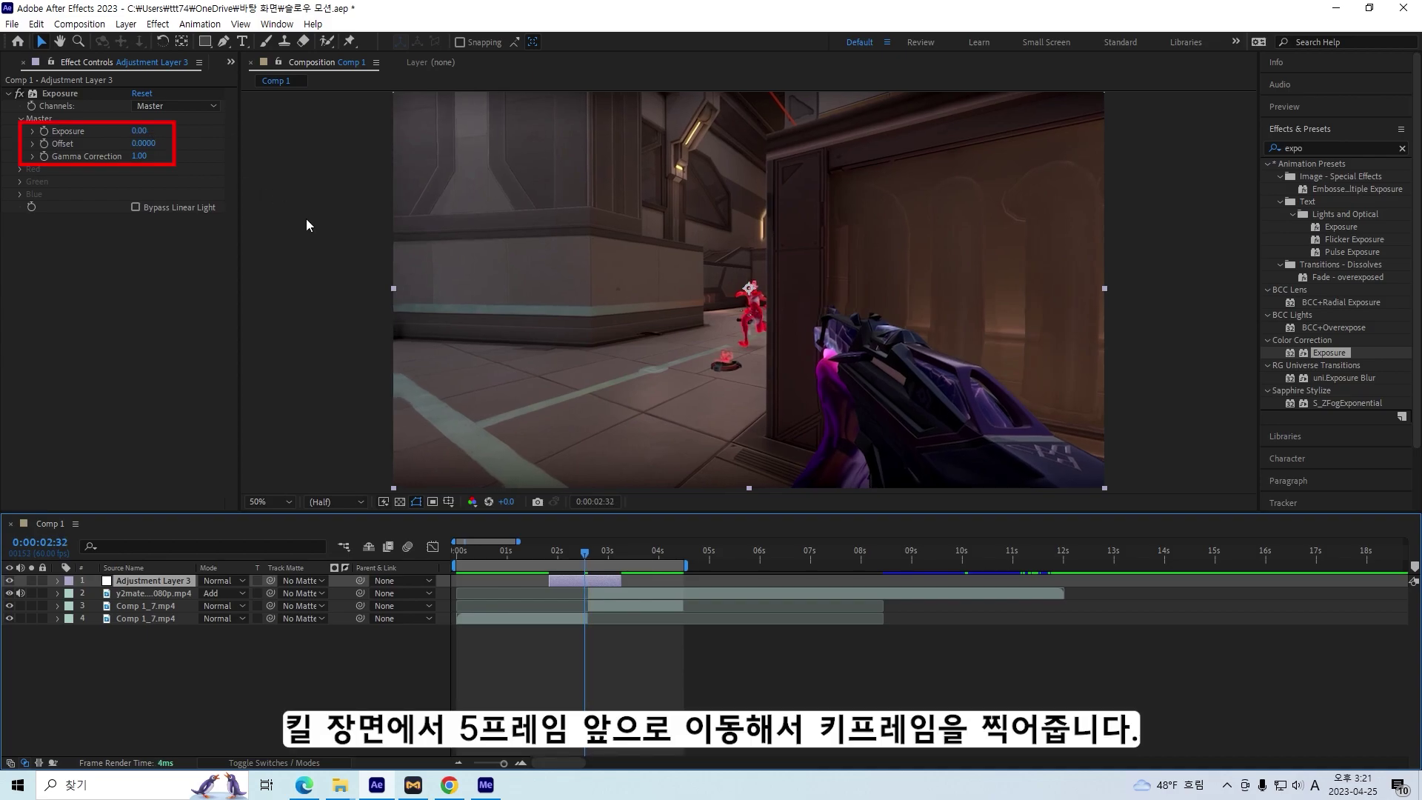
{"action": "left_click", "coordinate": [45, 145]}
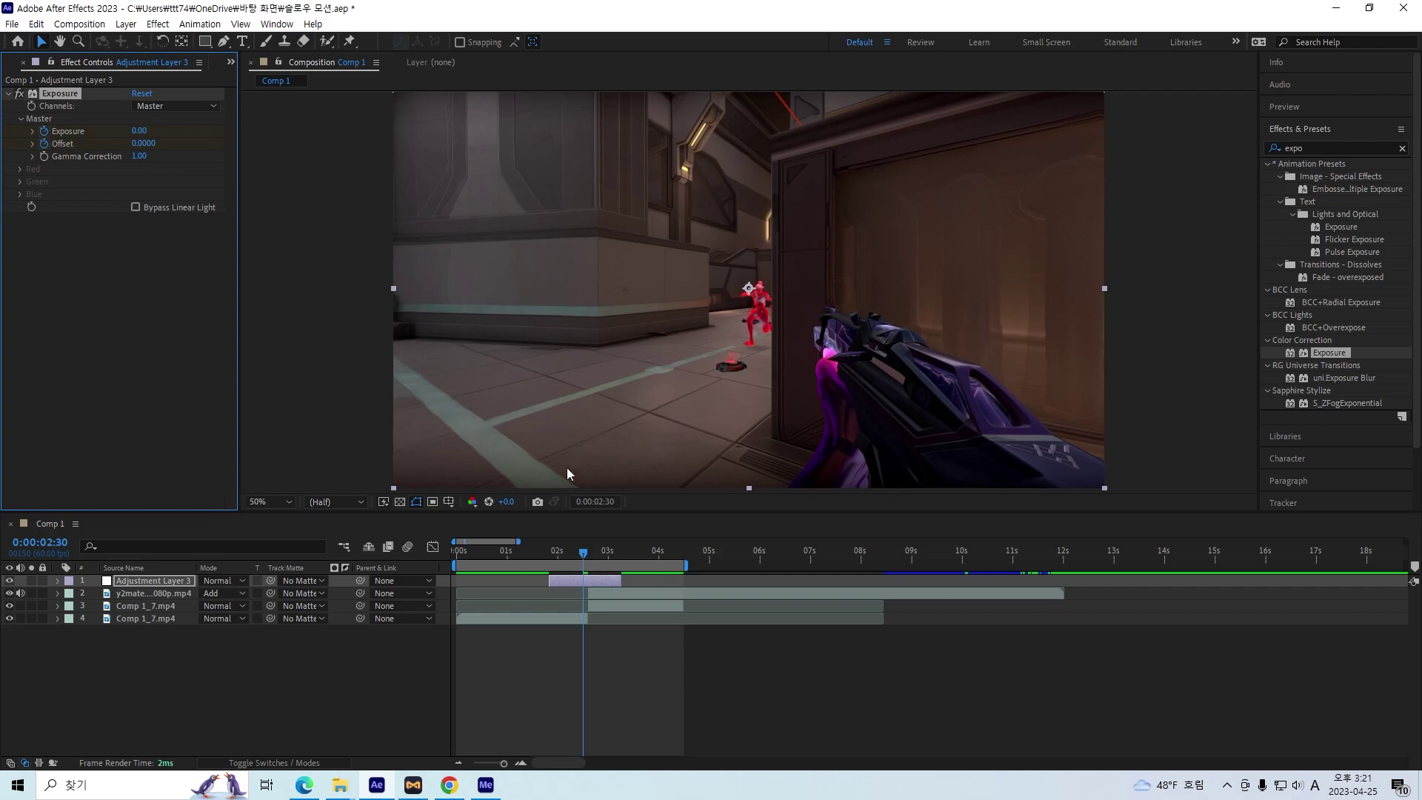
Set the adjustment layer's Exposure to 4 at the kill moment, 0:00:02:36
{"action": "left_click_drag", "start_coordinate": [585, 553], "coordinate": [591, 553]}
{"action": "scroll", "coordinate": [591, 553], "scroll_direction": "up", "scroll_amount": 5}
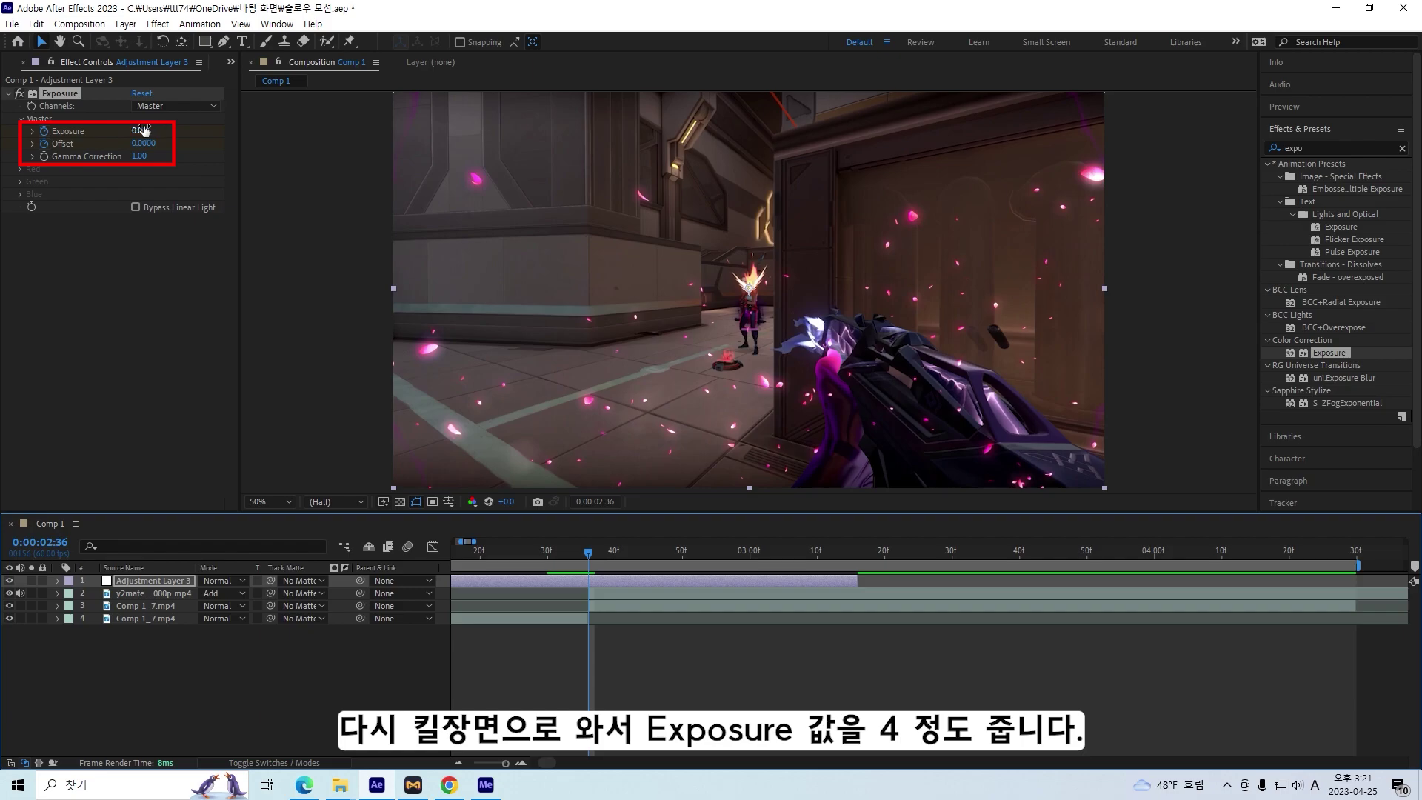
{"action": "left_click", "coordinate": [155, 168]}
{"action": "type", "text": "3.5"}
{"action": "key", "text": "Return"}
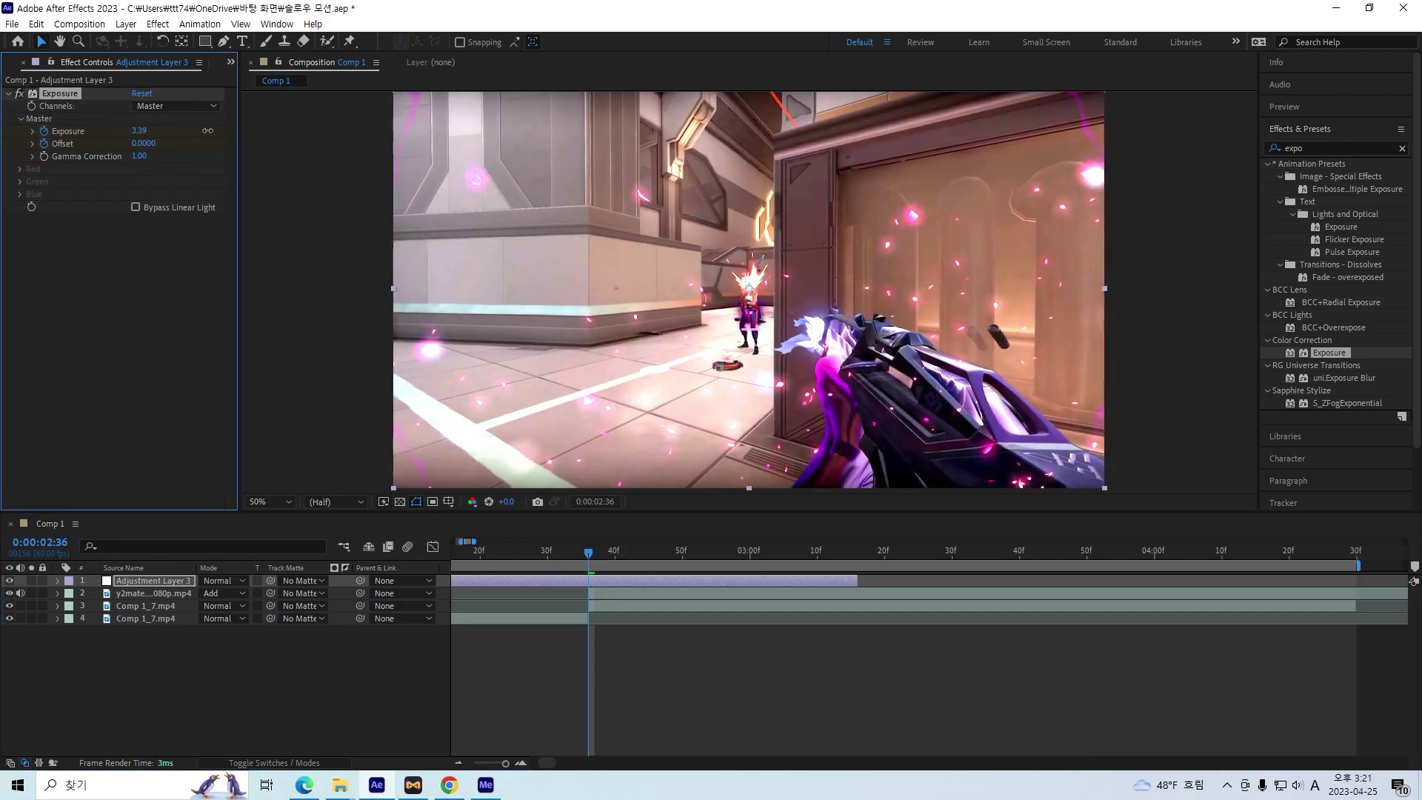
{"action": "type", "text": "4"}
{"action": "key", "text": "Return"}
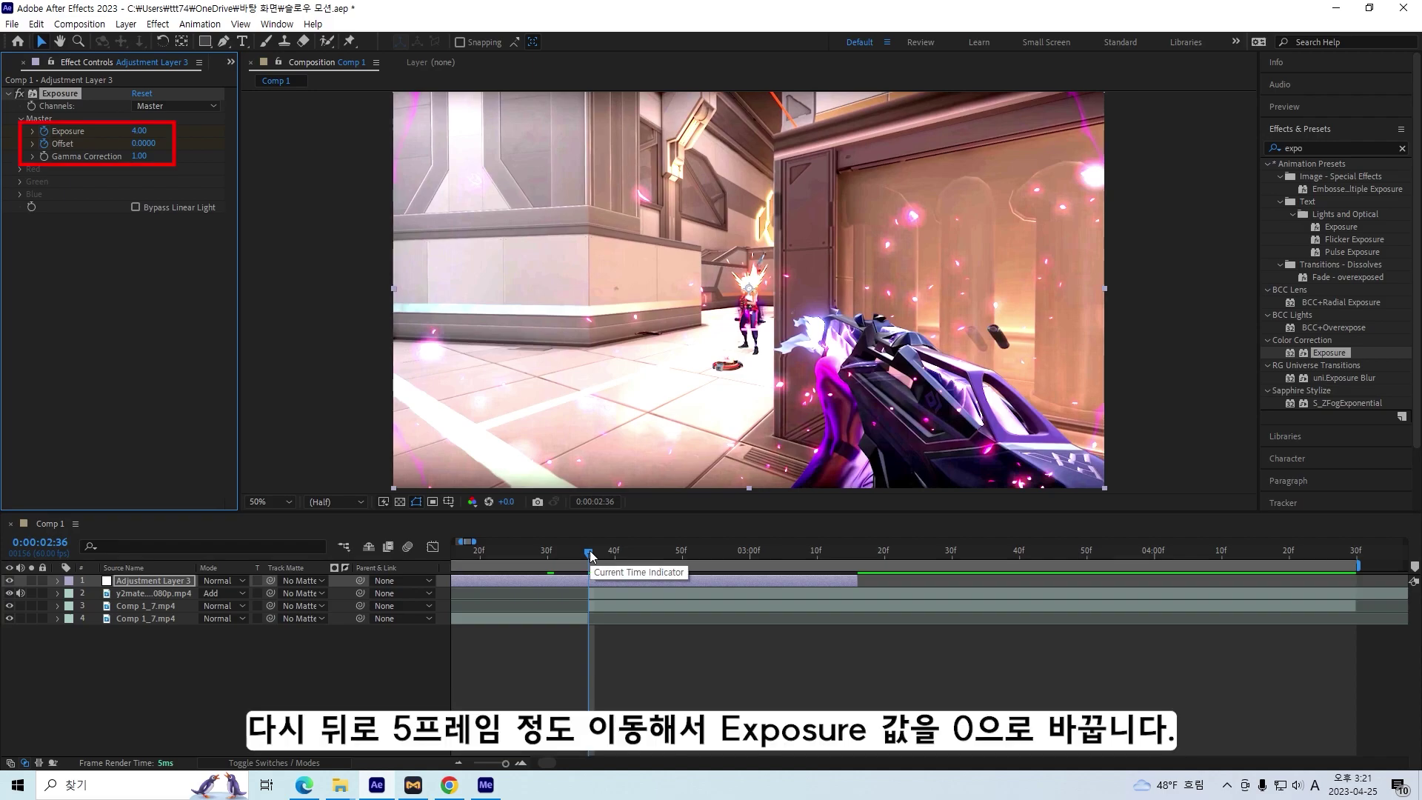
Move forward five frames to 0:00:02:41 and set the adjustment layer's Exposure to 0
{"action": "key", "text": "Page_Down"}
{"action": "key", "text": "Page_Down"}
{"action": "key", "text": "Page_Down"}
{"action": "key", "text": "Page_Down"}
{"action": "key", "text": "Page_Down"}
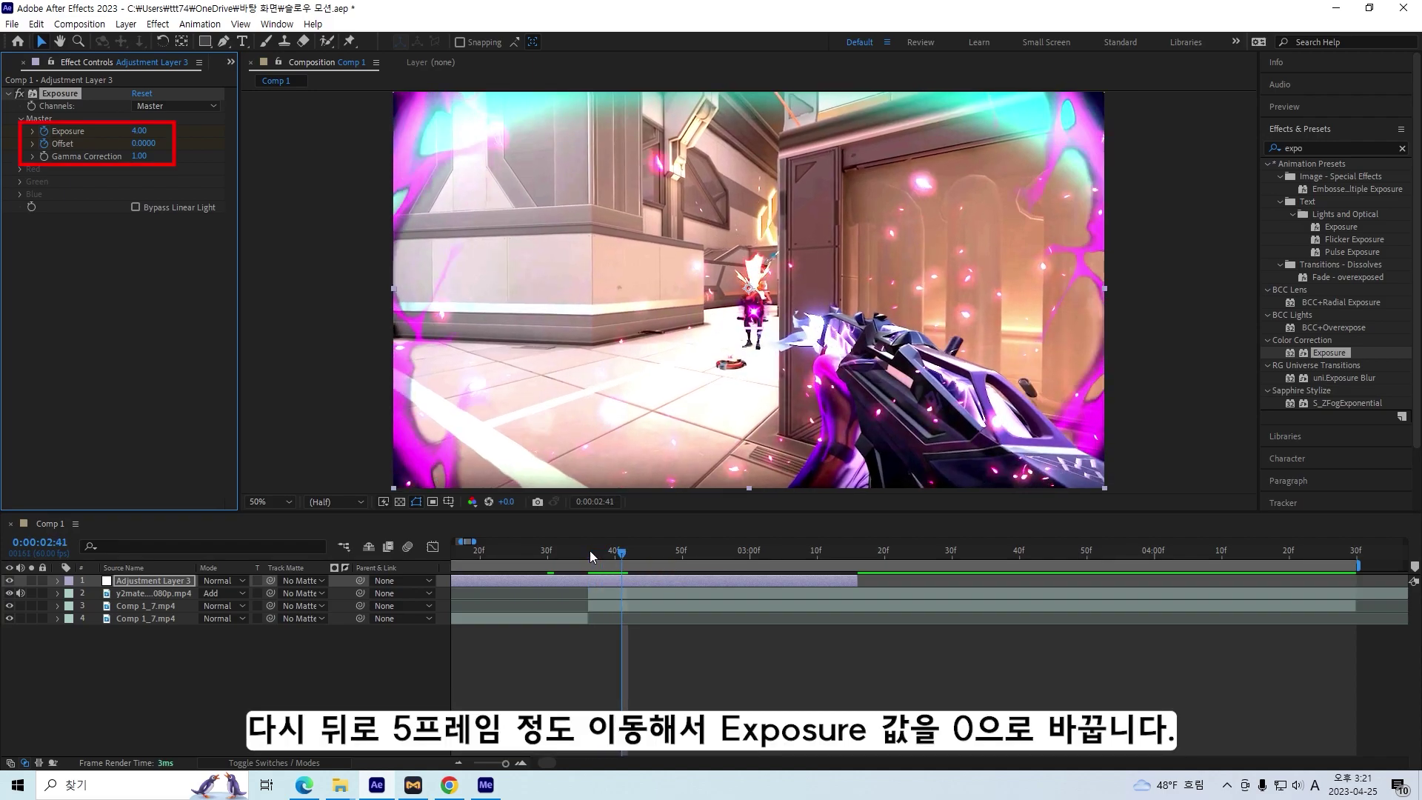
{"action": "type", "text": "0"}
{"action": "key", "text": "Return"}
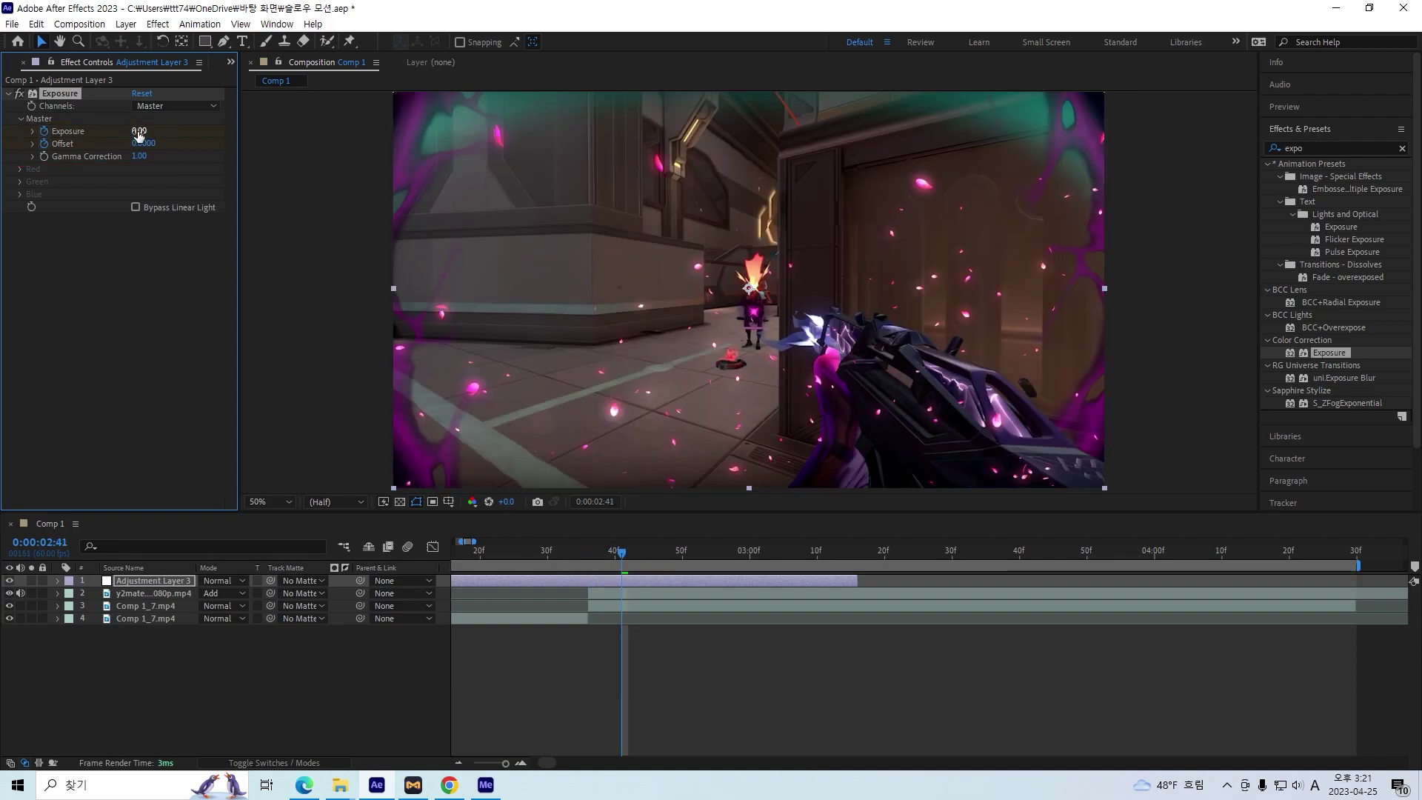
Return to the kill moment at 0:00:02:36 and apply the Camera Lens Blur effect to the adjustment layer
{"action": "key", "text": "minus"}
{"action": "key", "text": "minus"}
{"action": "mouse_move", "coordinate": [626, 567]}
{"action": "left_mouse_down"}
{"action": "mouse_move", "coordinate": [596, 568]}
{"action": "mouse_move", "coordinate": [629, 554]}
{"action": "mouse_move", "coordinate": [617, 561]}
{"action": "left_mouse_up"}
{"action": "left_click", "coordinate": [639, 581]}
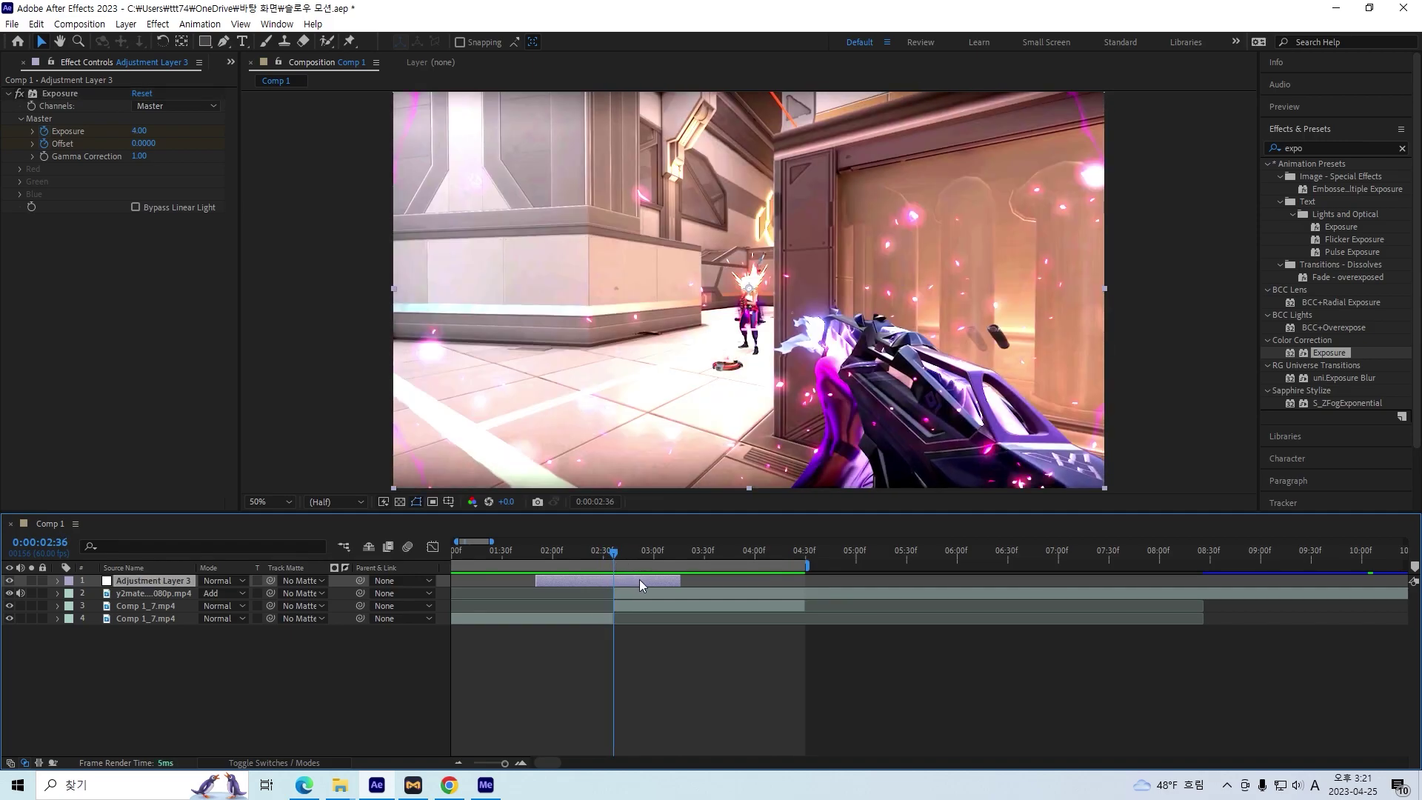
{"action": "left_click", "coordinate": [1325, 148]}
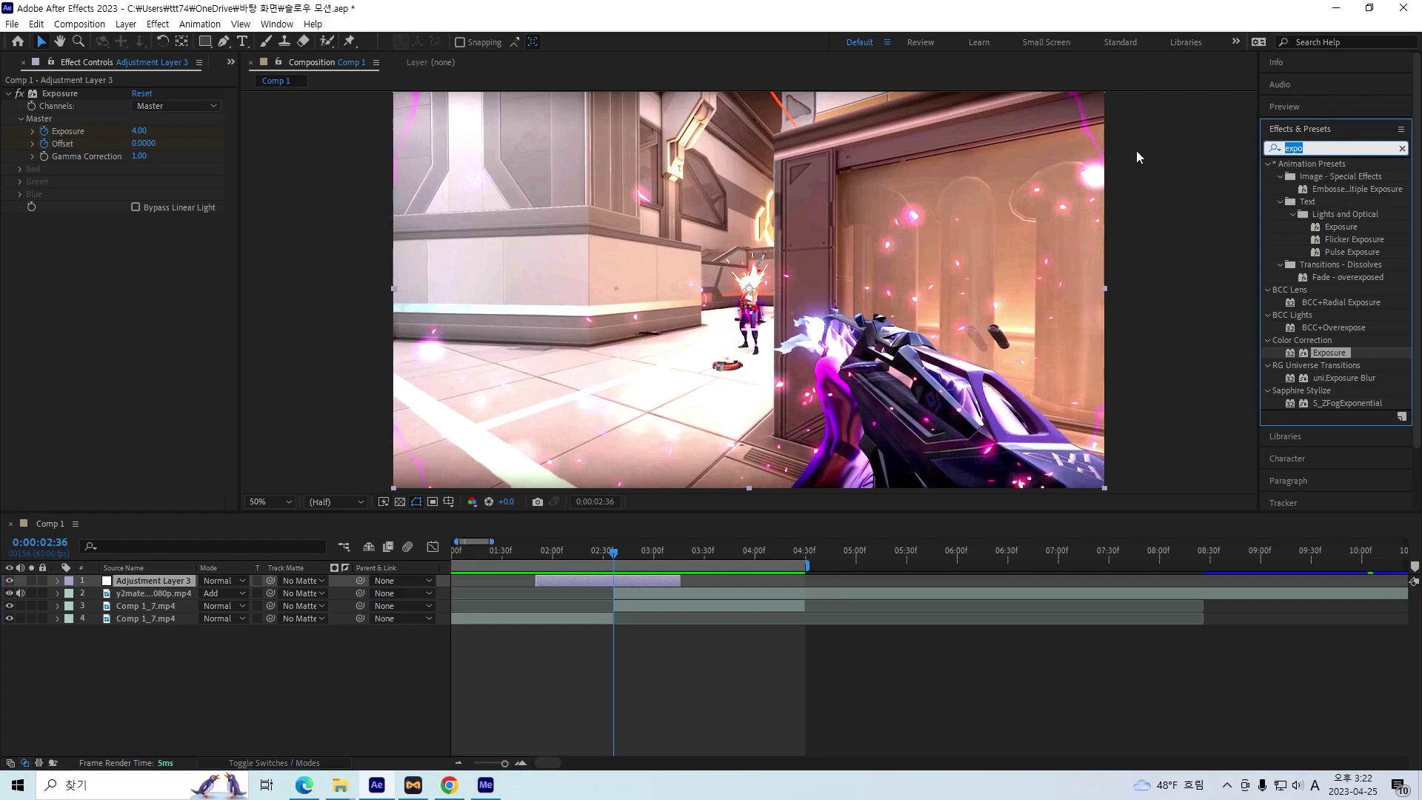
{"action": "type", "text": "cam"}
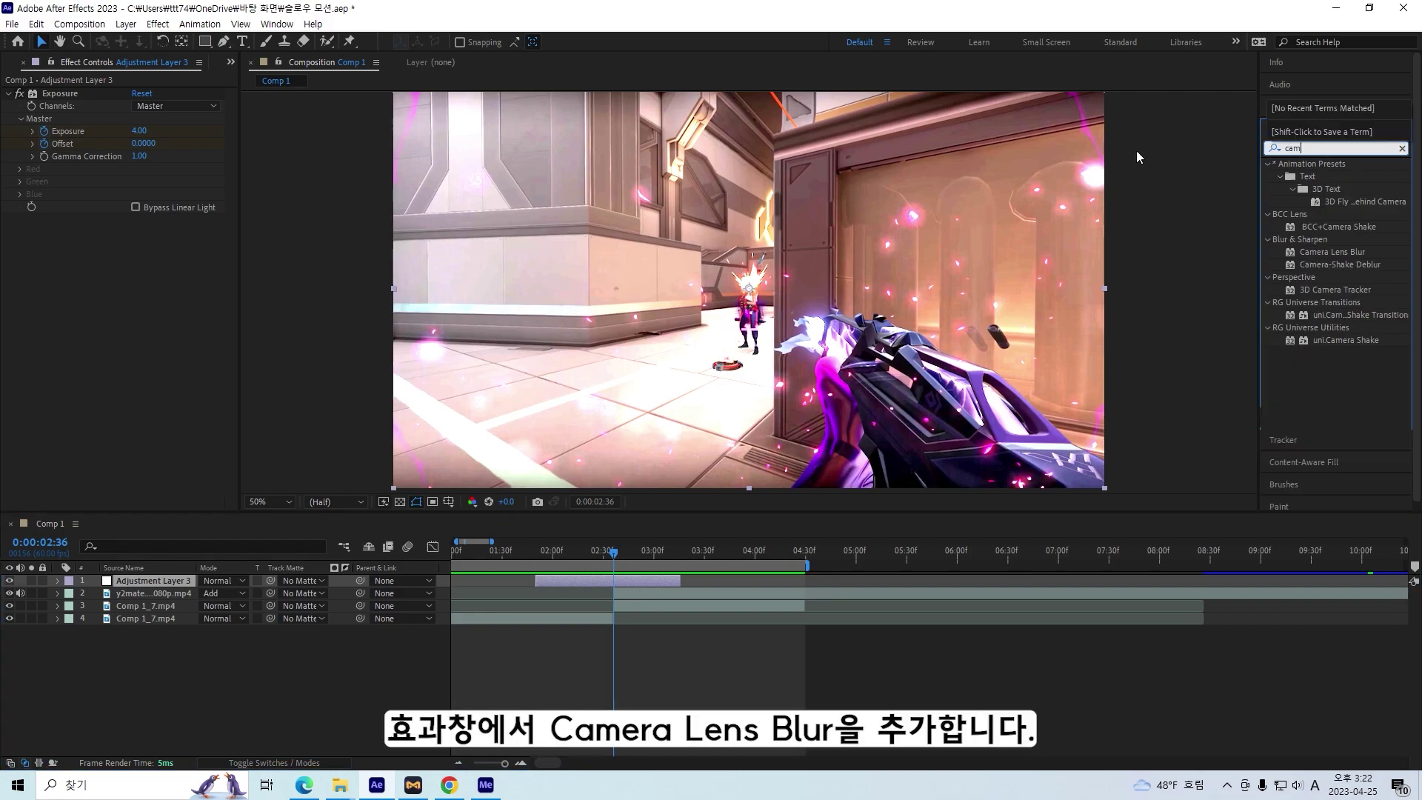
{"action": "type", "text": "era lens"}
{"action": "left_click_drag", "start_coordinate": [1331, 177], "coordinate": [638, 582]}
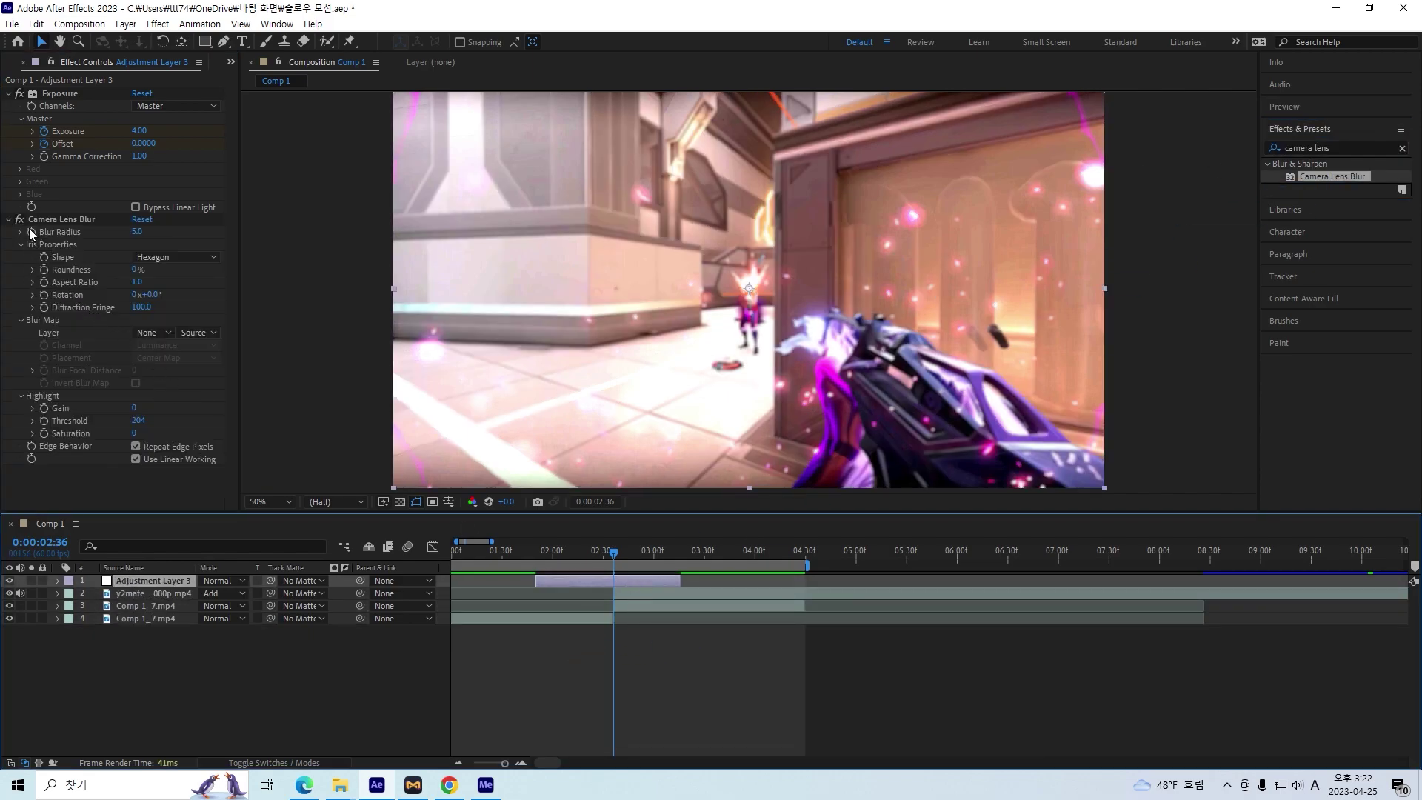
Enable Blur Radius keyframes at the kill moment and set the Camera Lens Blur iris shape to Square
{"action": "left_click", "coordinate": [175, 257]}
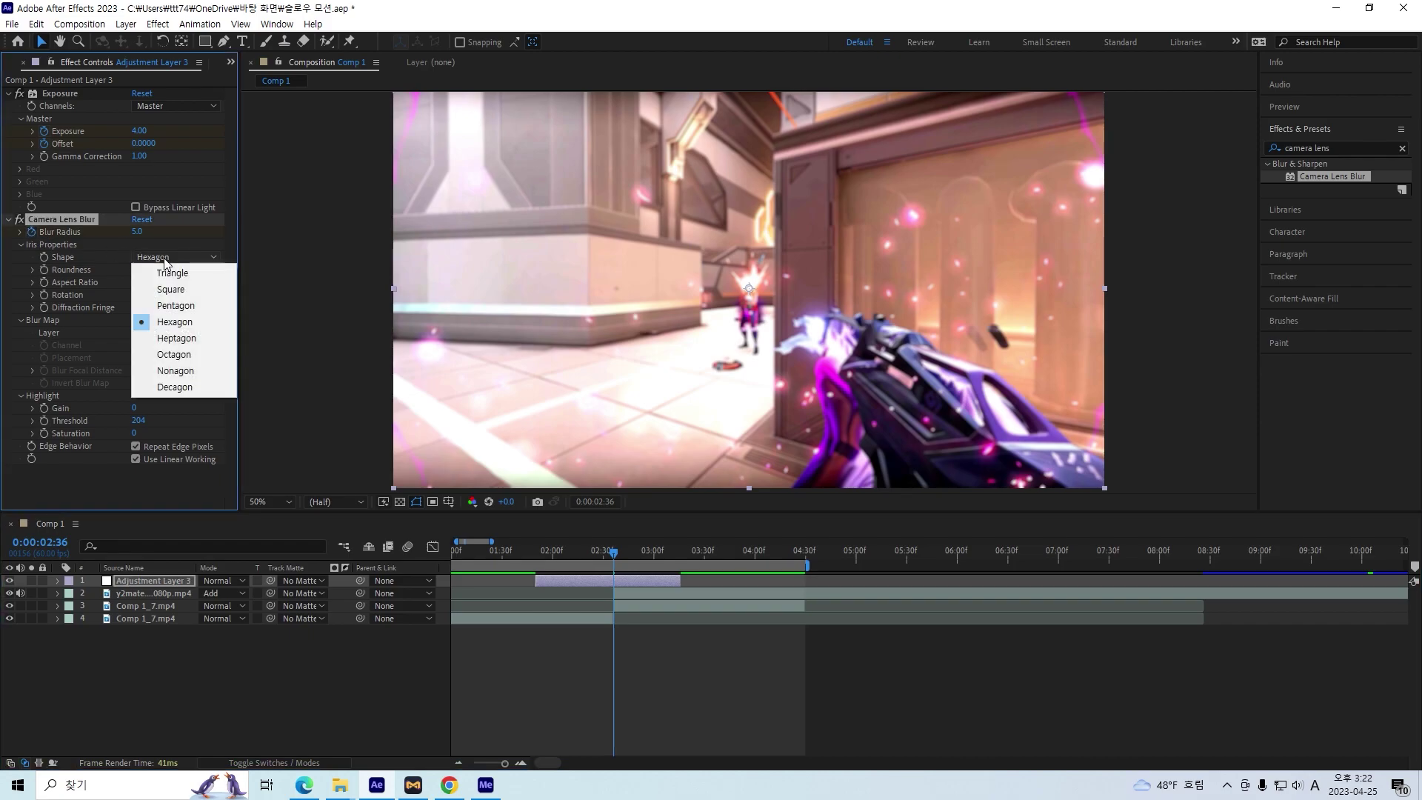
{"action": "left_click", "coordinate": [180, 289]}
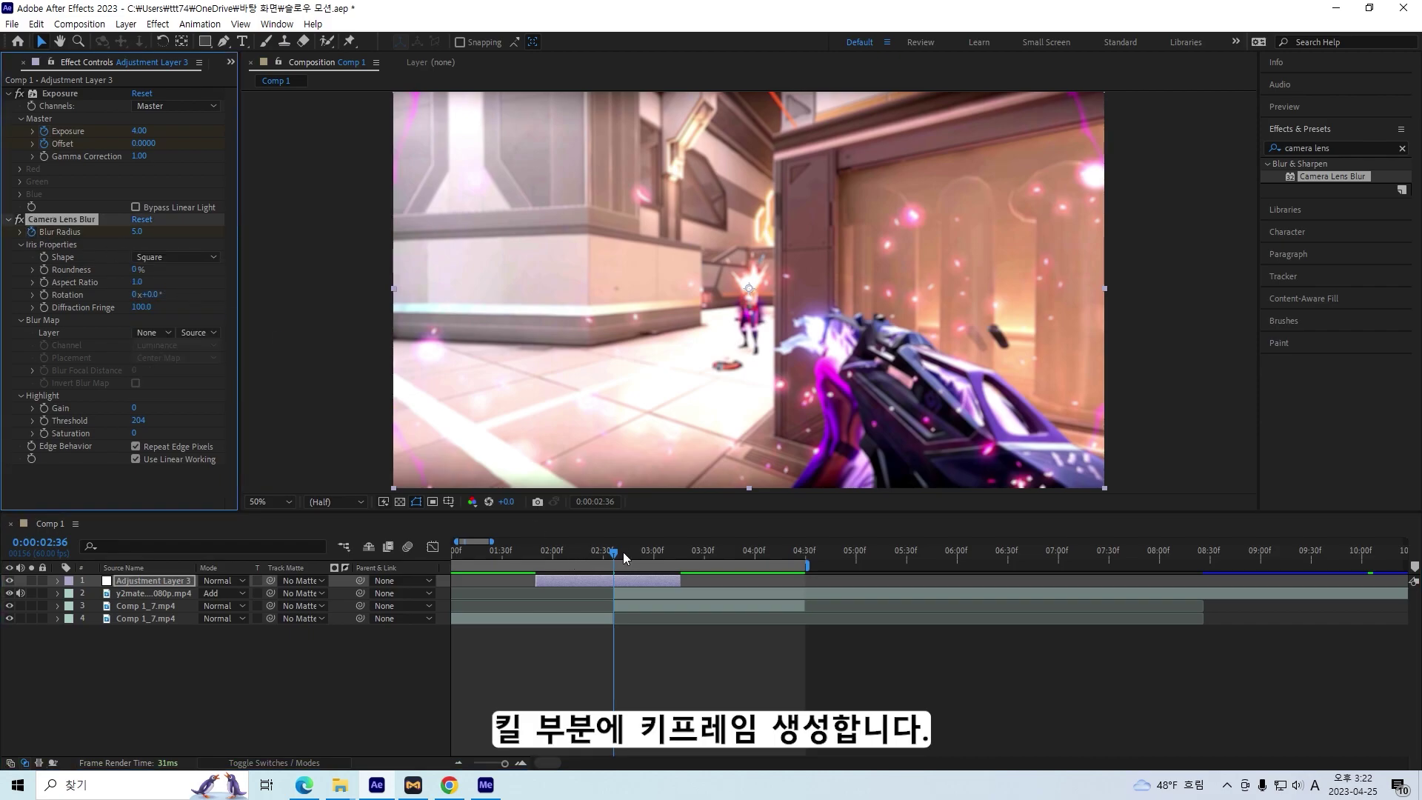
Set the Blur Radius to 0 five frames before the kill moment, at 0:00:02:31, and again shortly after the kill
{"action": "key", "text": "Page_Up"}
{"action": "key", "text": "Page_Up"}
{"action": "key", "text": "Page_Up"}
{"action": "key", "text": "Page_Up"}
{"action": "key", "text": "Page_Up"}
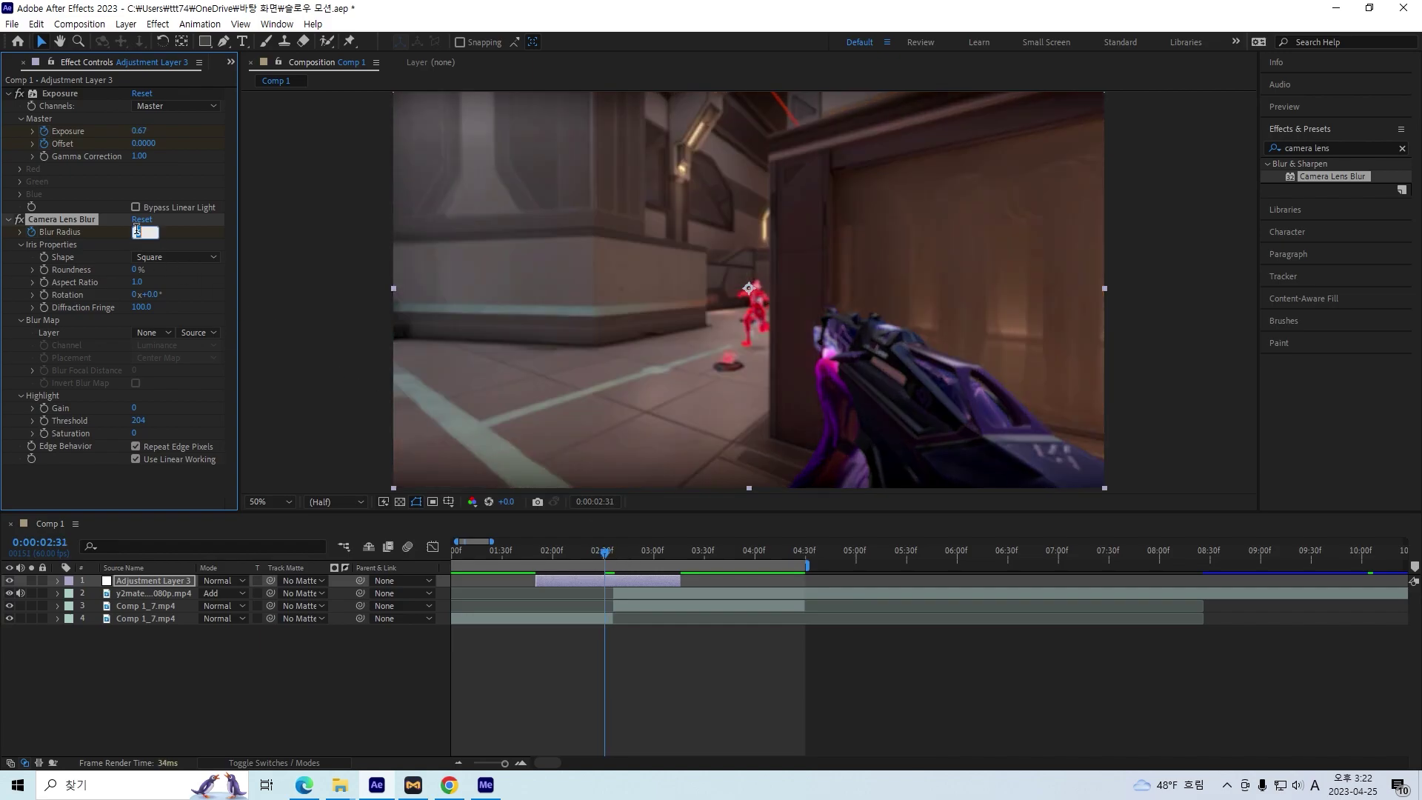
{"action": "left_click_drag", "start_coordinate": [605, 554], "coordinate": [618, 557]}
{"action": "left_click", "coordinate": [134, 233]}
{"action": "type", "text": "0"}
{"action": "key", "text": "Return"}
{"action": "left_click_drag", "start_coordinate": [623, 557], "coordinate": [608, 568]}
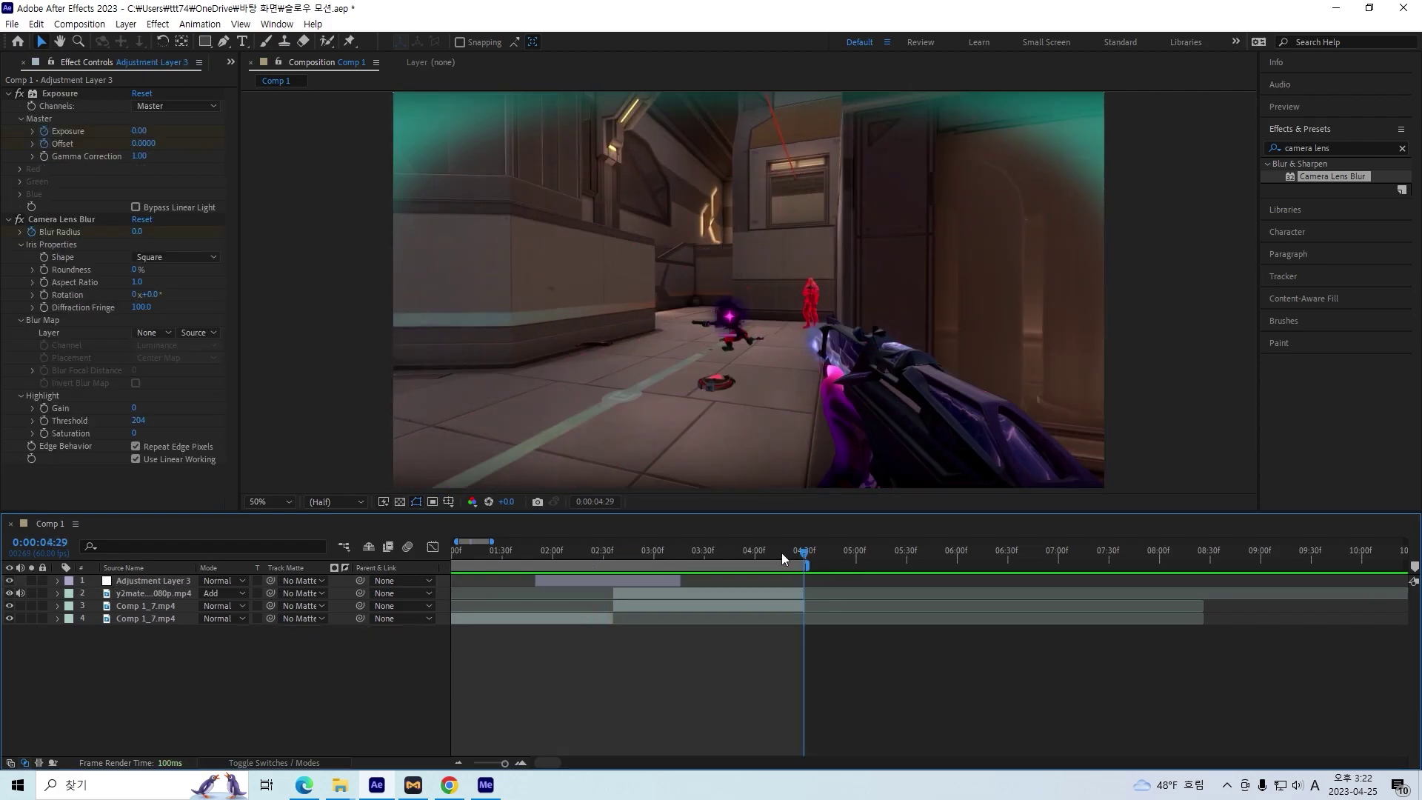
Apply the Lumetri Color effect to the second part of the split gameplay clip, after the kill moment
{"action": "left_click_drag", "start_coordinate": [781, 552], "coordinate": [658, 563]}
{"action": "left_click", "coordinate": [691, 605]}
{"action": "left_click", "coordinate": [1360, 148]}
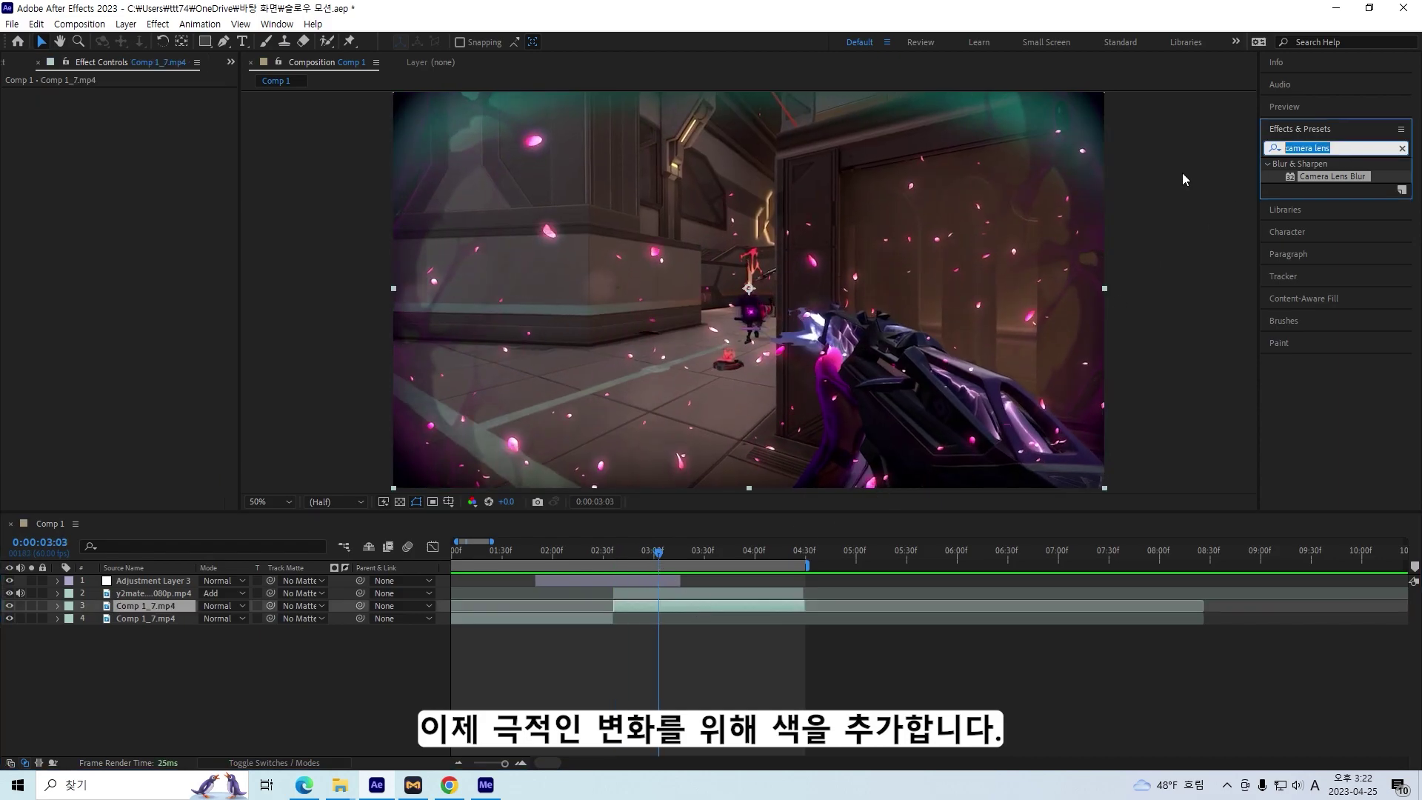
{"action": "type", "text": "lumetry"}
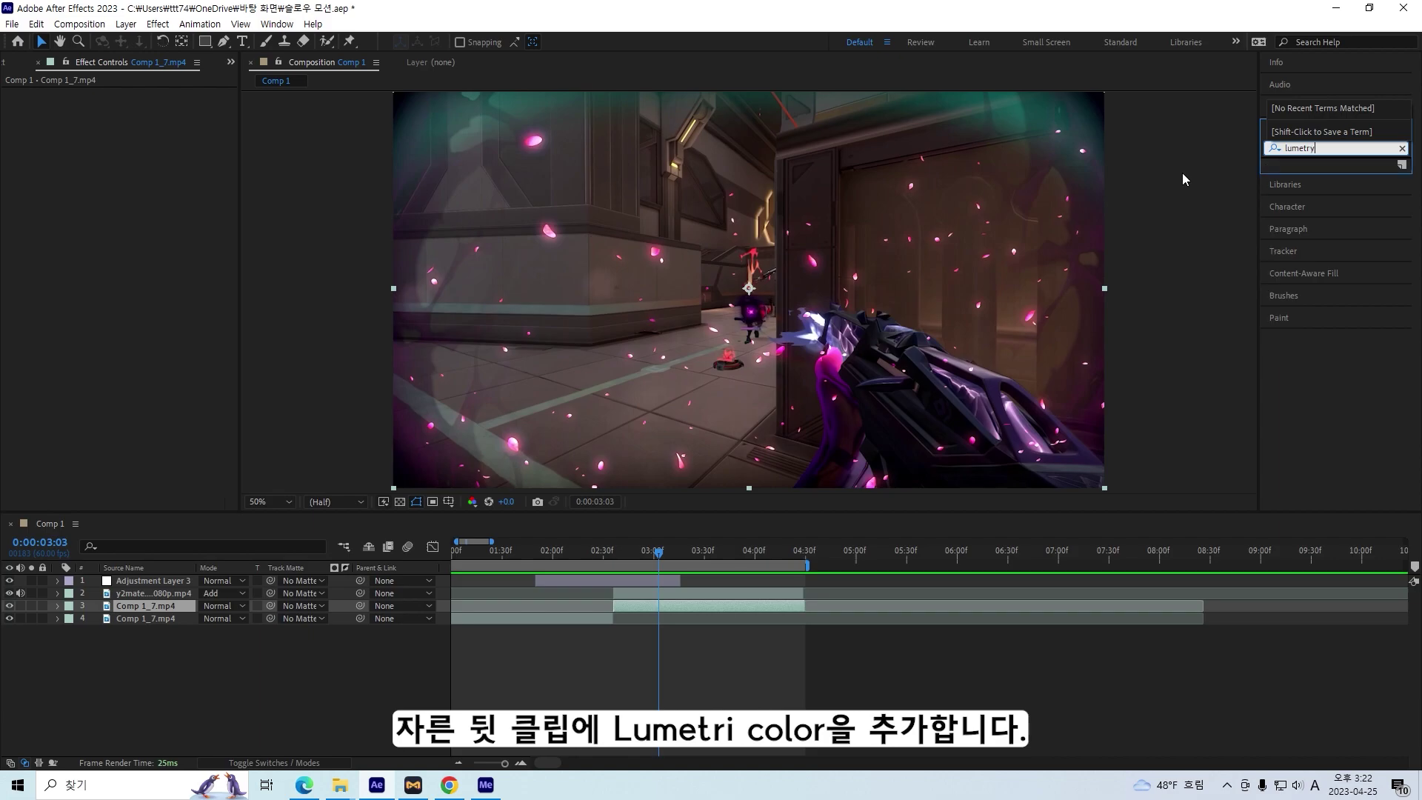
{"action": "key", "text": "BackSpace"}
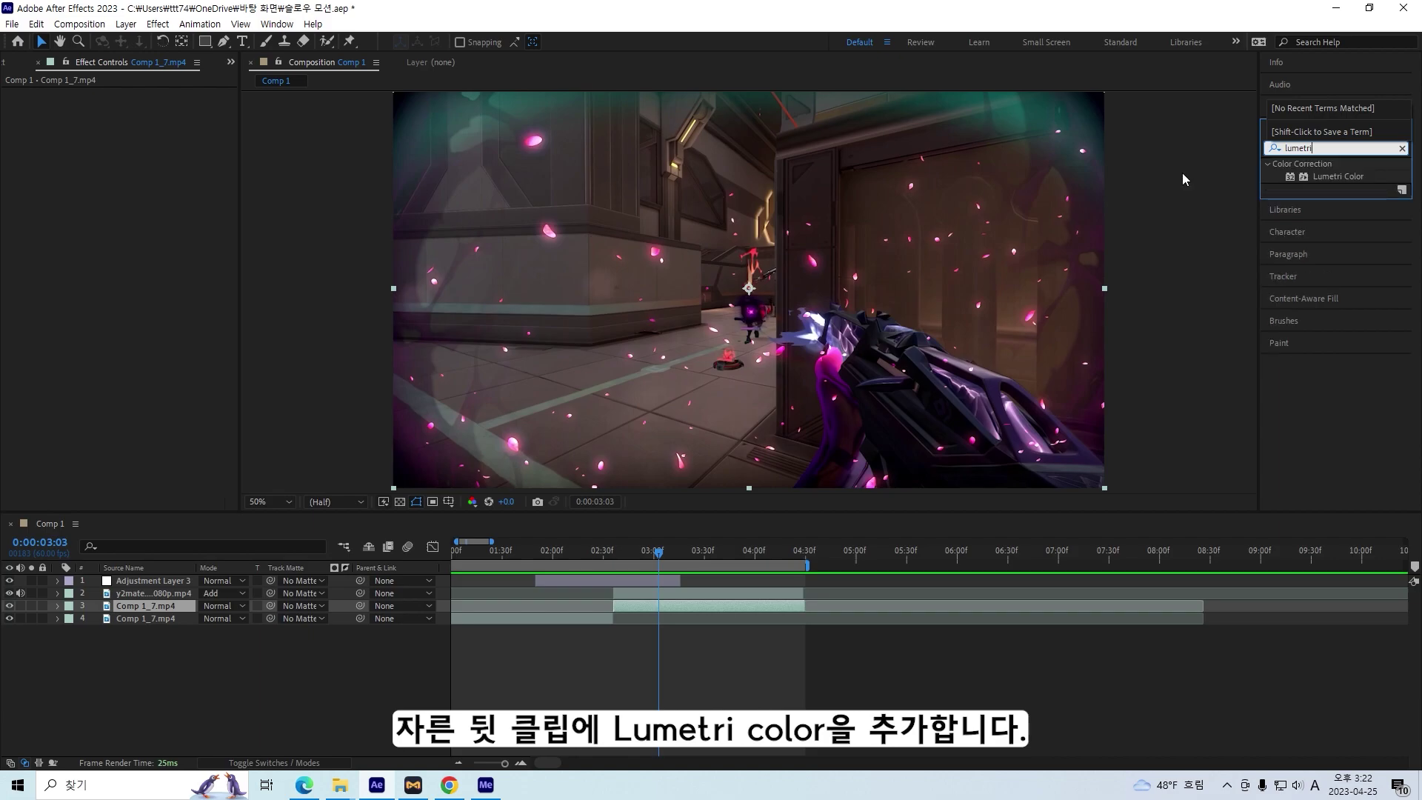
{"action": "type", "text": "i"}
{"action": "left_click_drag", "start_coordinate": [1338, 177], "coordinate": [664, 604]}
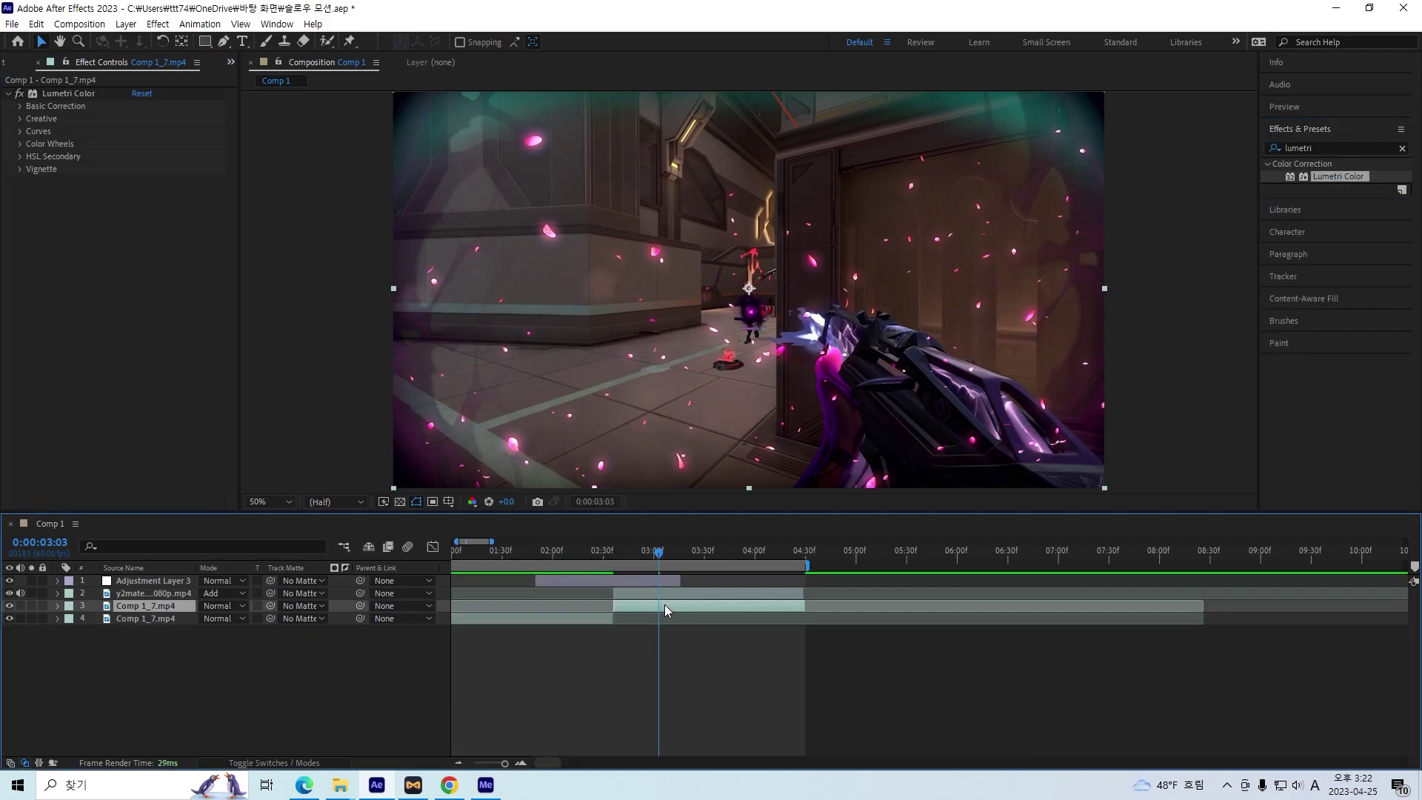
Set Lumetri Color's Basic Correction Highlights to 150 and Shadows to -150
{"action": "left_click_drag", "start_coordinate": [143, 245], "coordinate": [324, 249]}
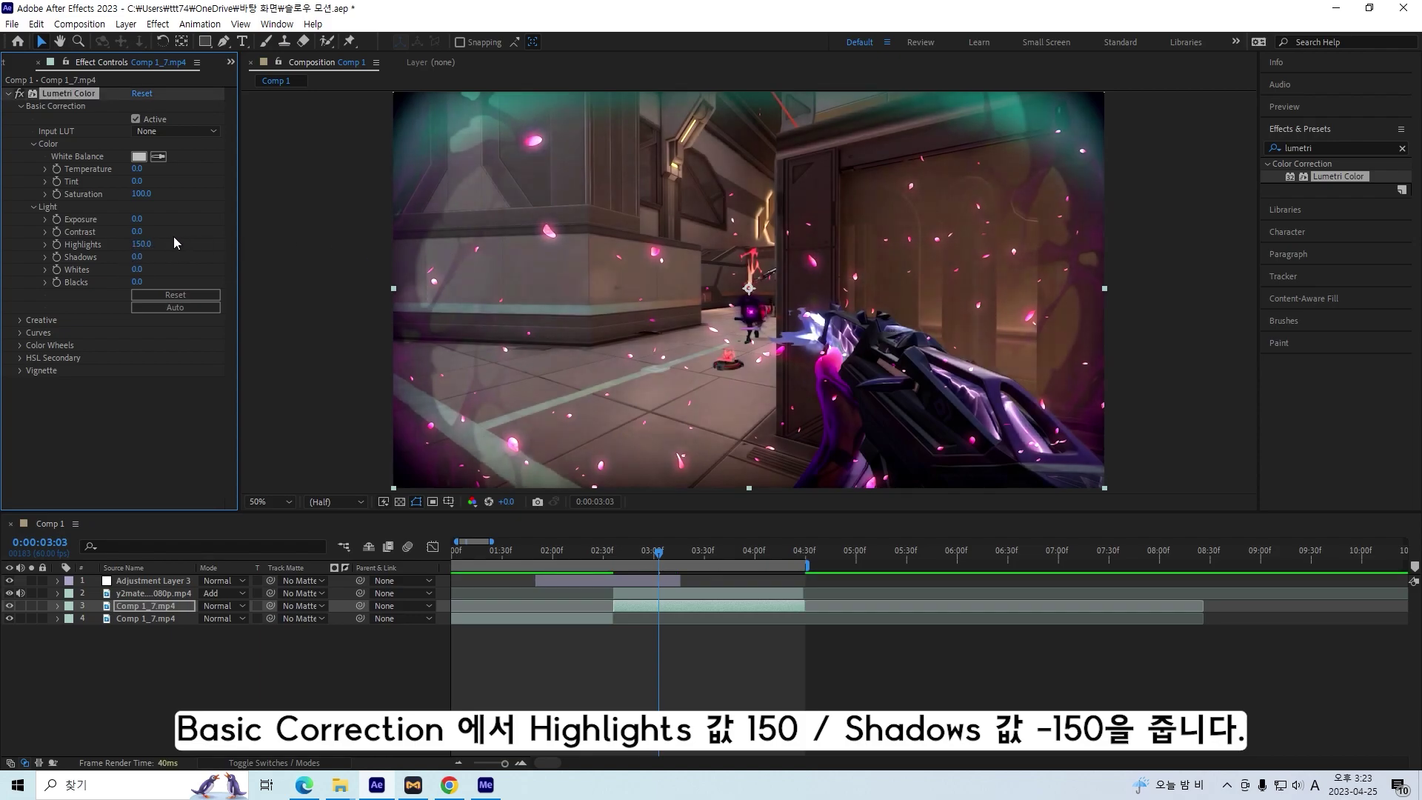
{"action": "left_click_drag", "start_coordinate": [141, 259], "coordinate": [3, 252]}
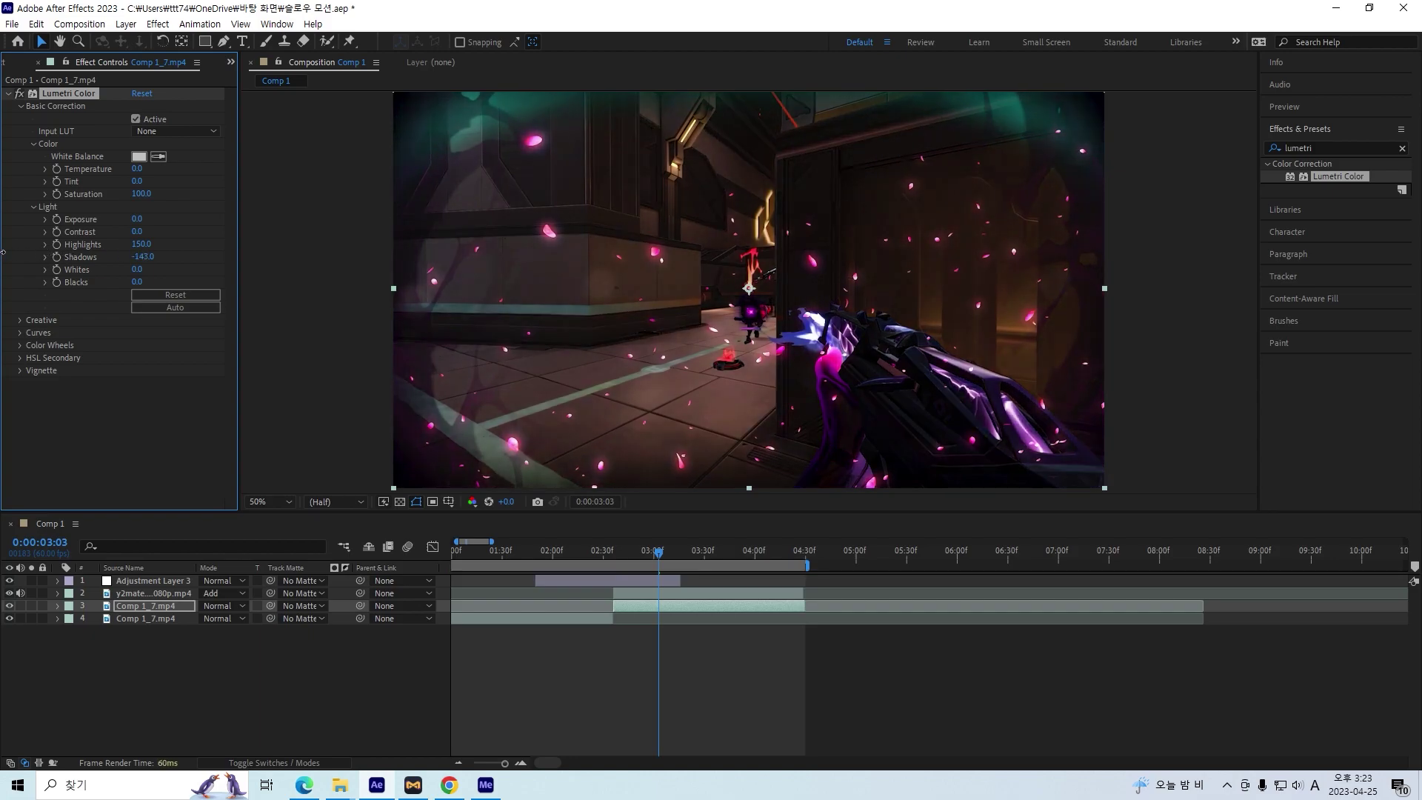
Apply the Blur & Sharpen Radial Blur effect to the same gameplay clip and set its type to Zoom
{"action": "mouse_move", "coordinate": [659, 552]}
{"action": "left_mouse_down"}
{"action": "mouse_move", "coordinate": [602, 551]}
{"action": "mouse_move", "coordinate": [711, 552]}
{"action": "mouse_move", "coordinate": [600, 557]}
{"action": "mouse_move", "coordinate": [634, 552]}
{"action": "left_mouse_up"}
{"action": "key", "text": "ctrl+5"}
{"action": "type", "text": "radial blur"}
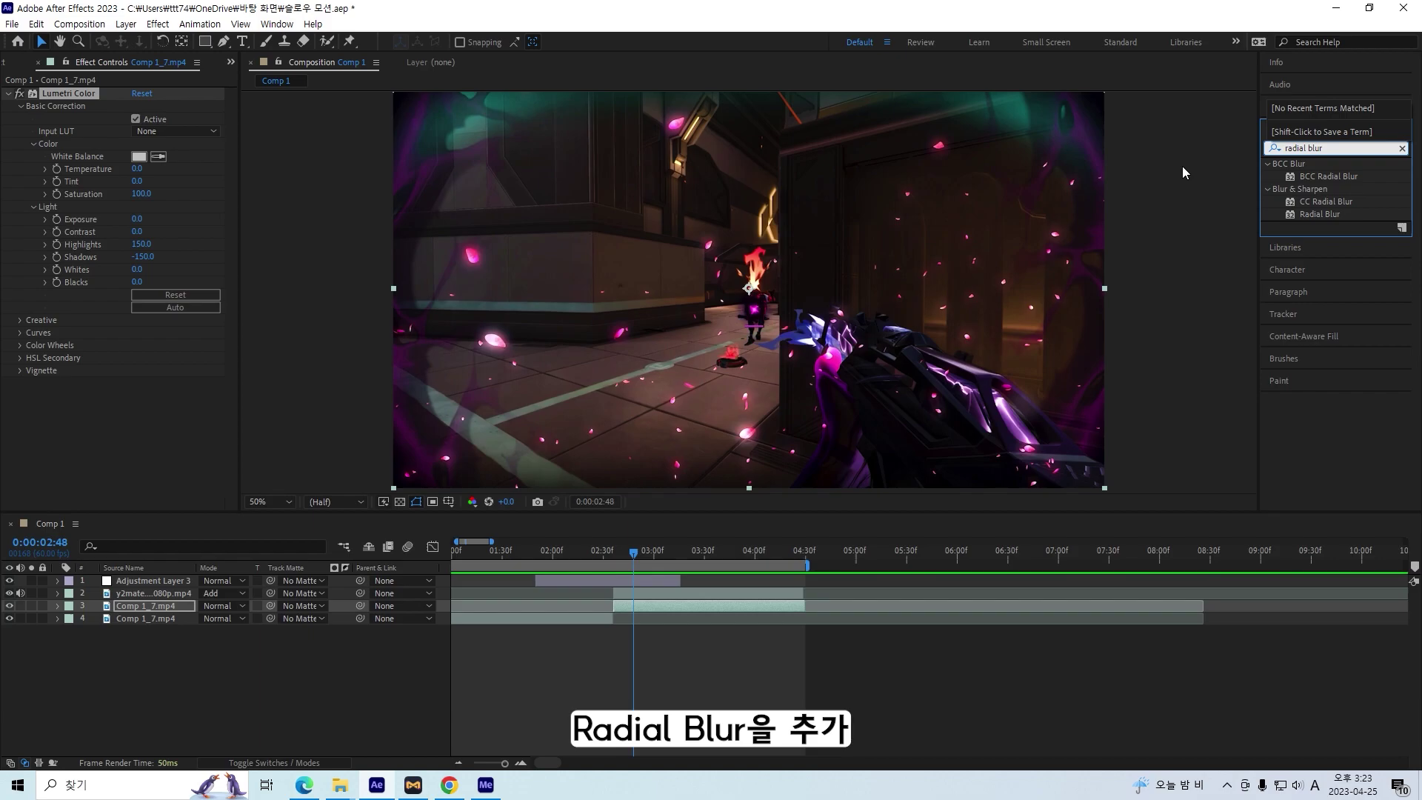
{"action": "left_click_drag", "start_coordinate": [1306, 214], "coordinate": [677, 607]}
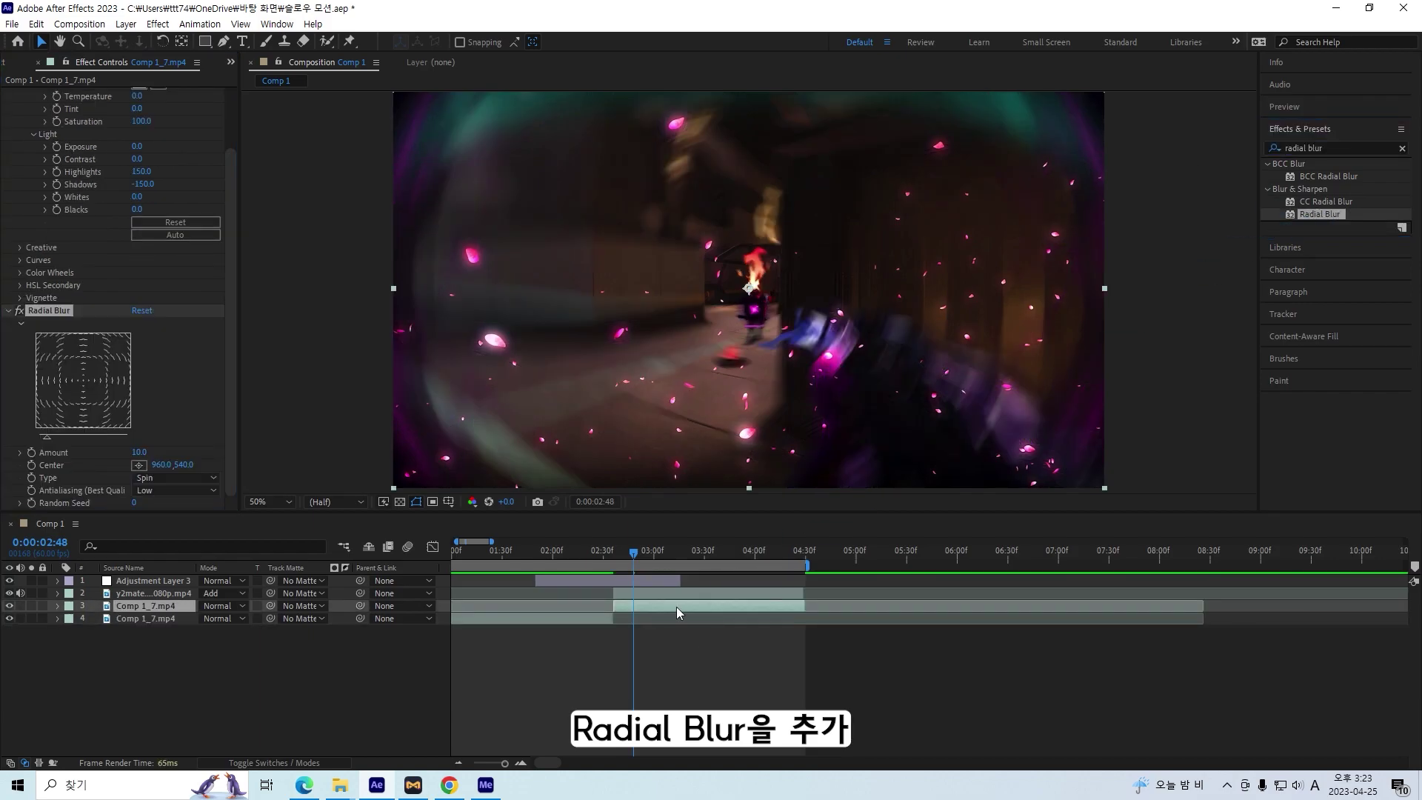
{"action": "left_click", "coordinate": [175, 477]}
{"action": "left_click", "coordinate": [159, 504]}
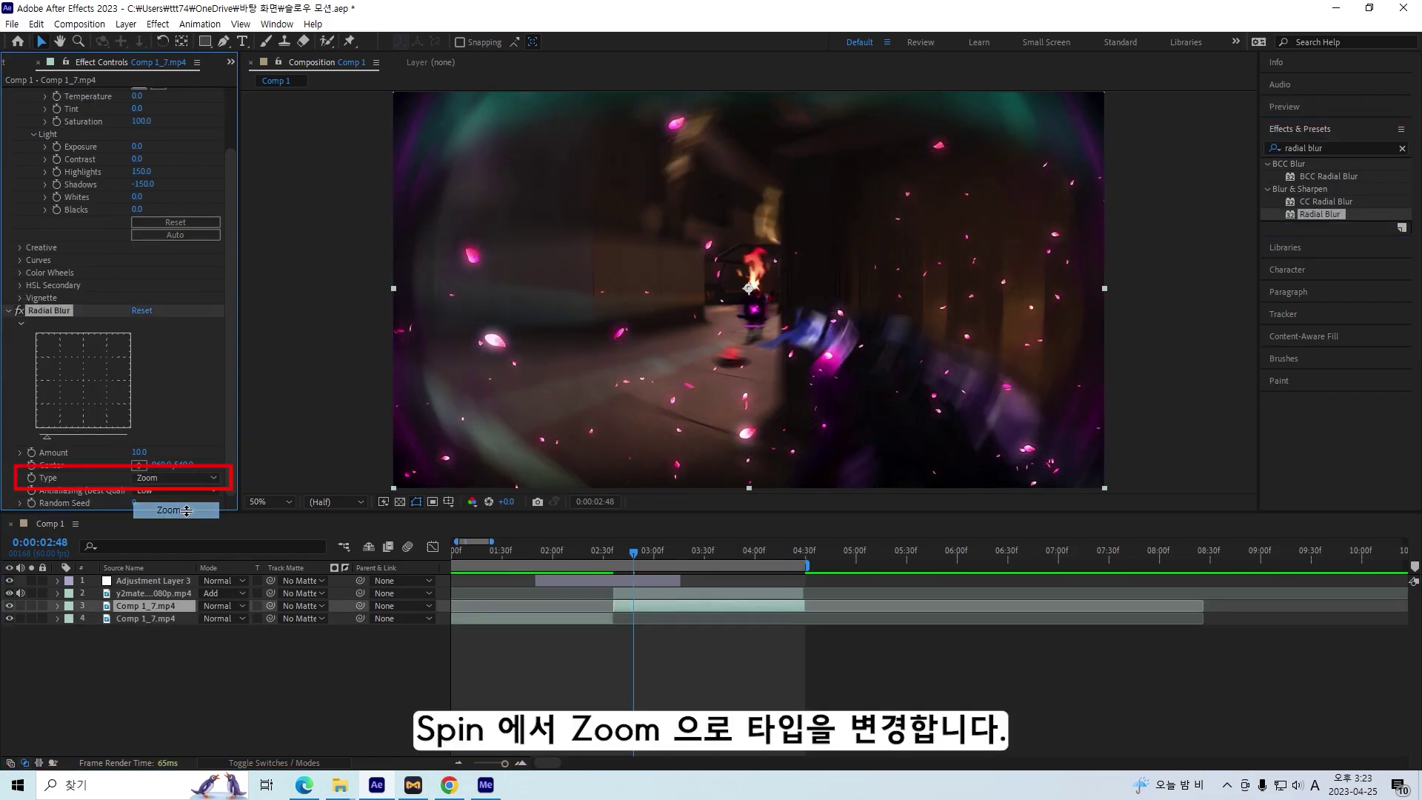
Apply the Distort Warp effect to the gameplay clip that follows the kill moment
{"action": "left_click_drag", "start_coordinate": [636, 553], "coordinate": [614, 556]}
{"action": "left_click", "coordinate": [1304, 148]}
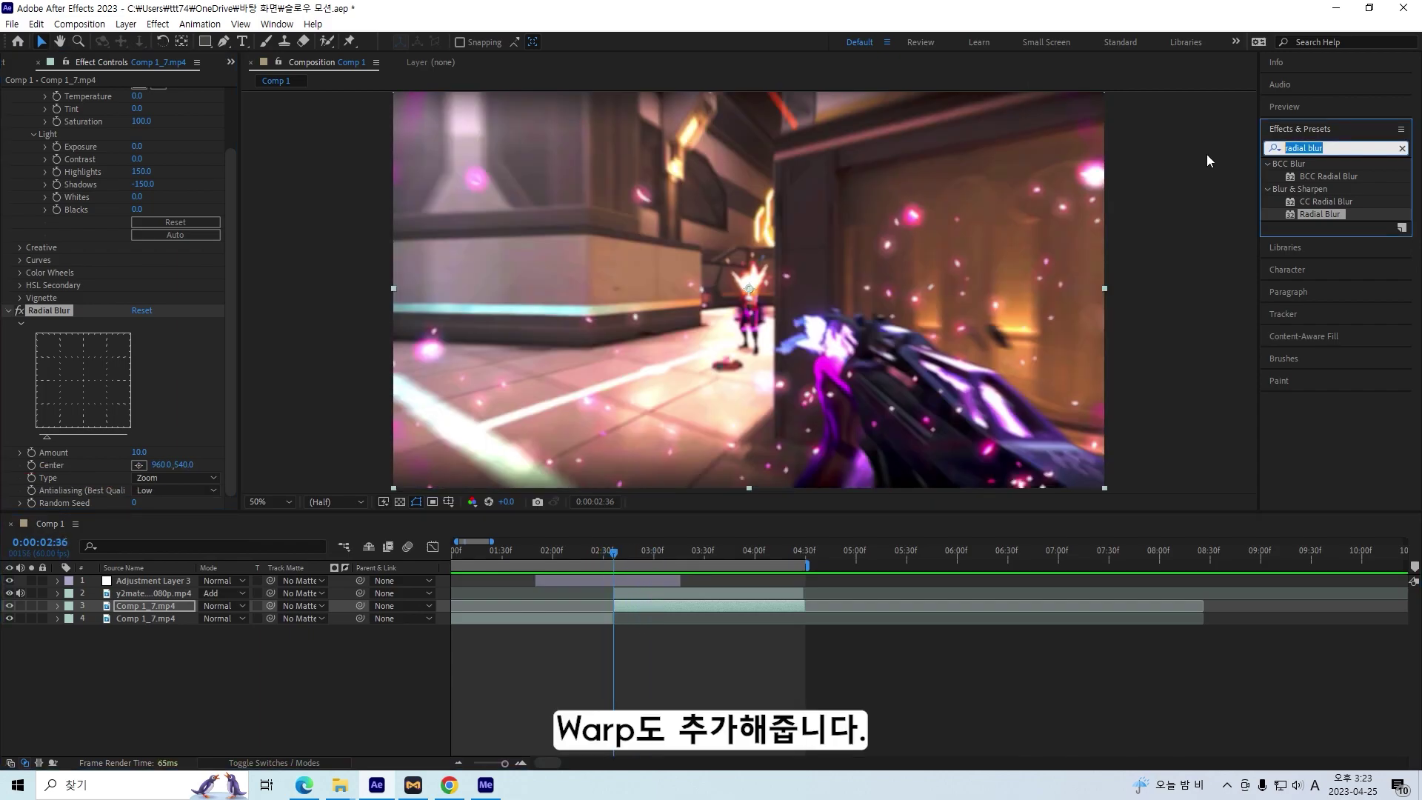
{"action": "type", "text": "warp"}
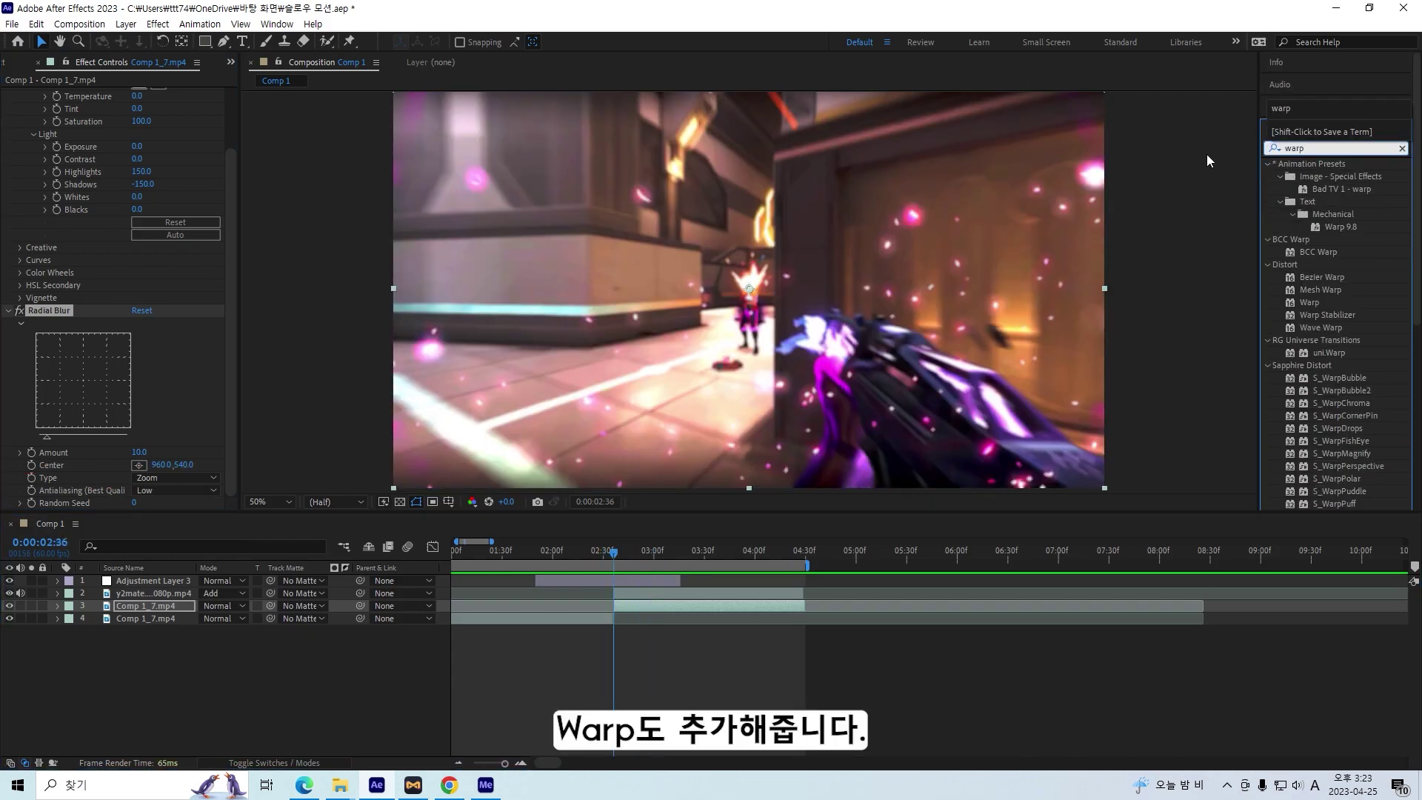
{"action": "left_click_drag", "start_coordinate": [1309, 303], "coordinate": [652, 608]}
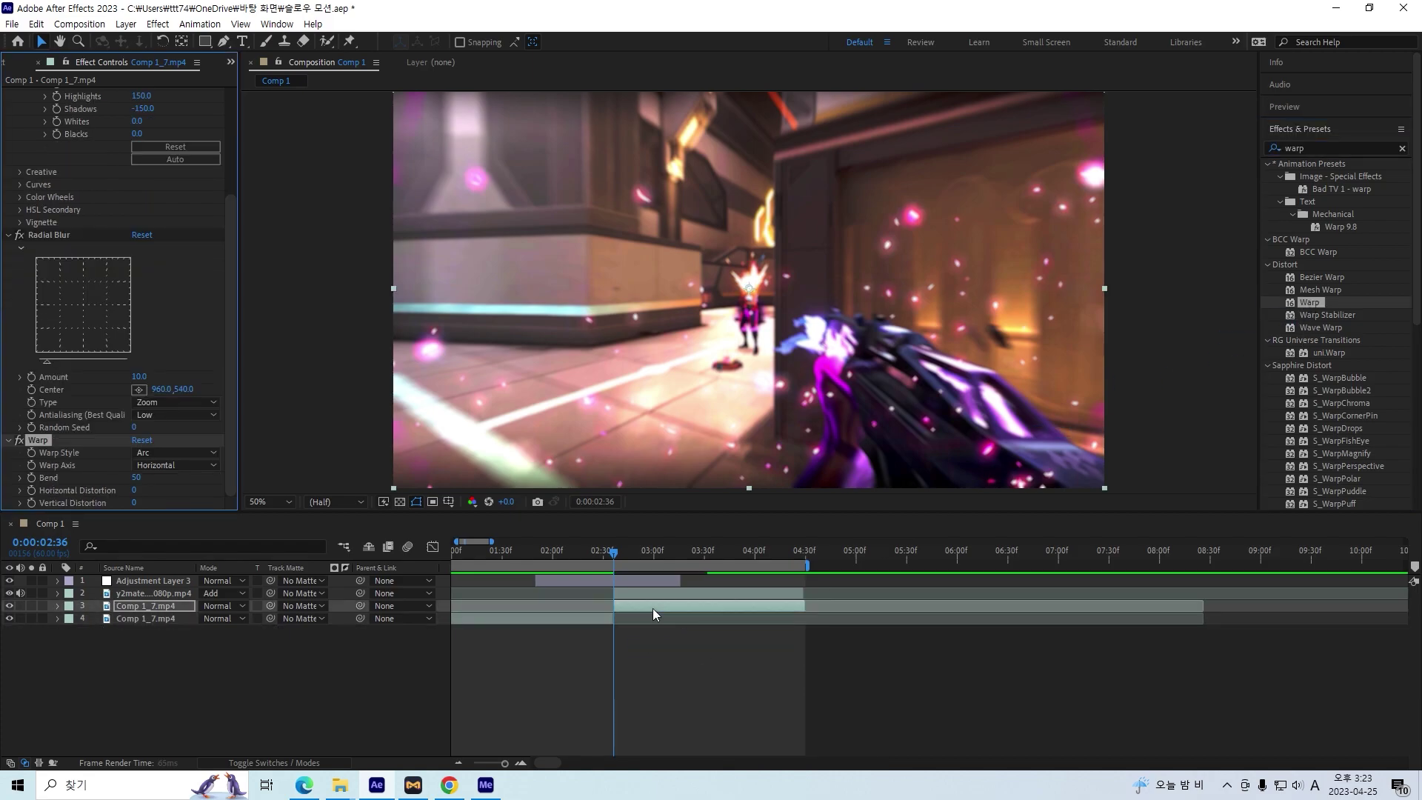
Set the Warp style to FishEye and lower its Bend for a subtler distortion
{"action": "key", "text": "space"}
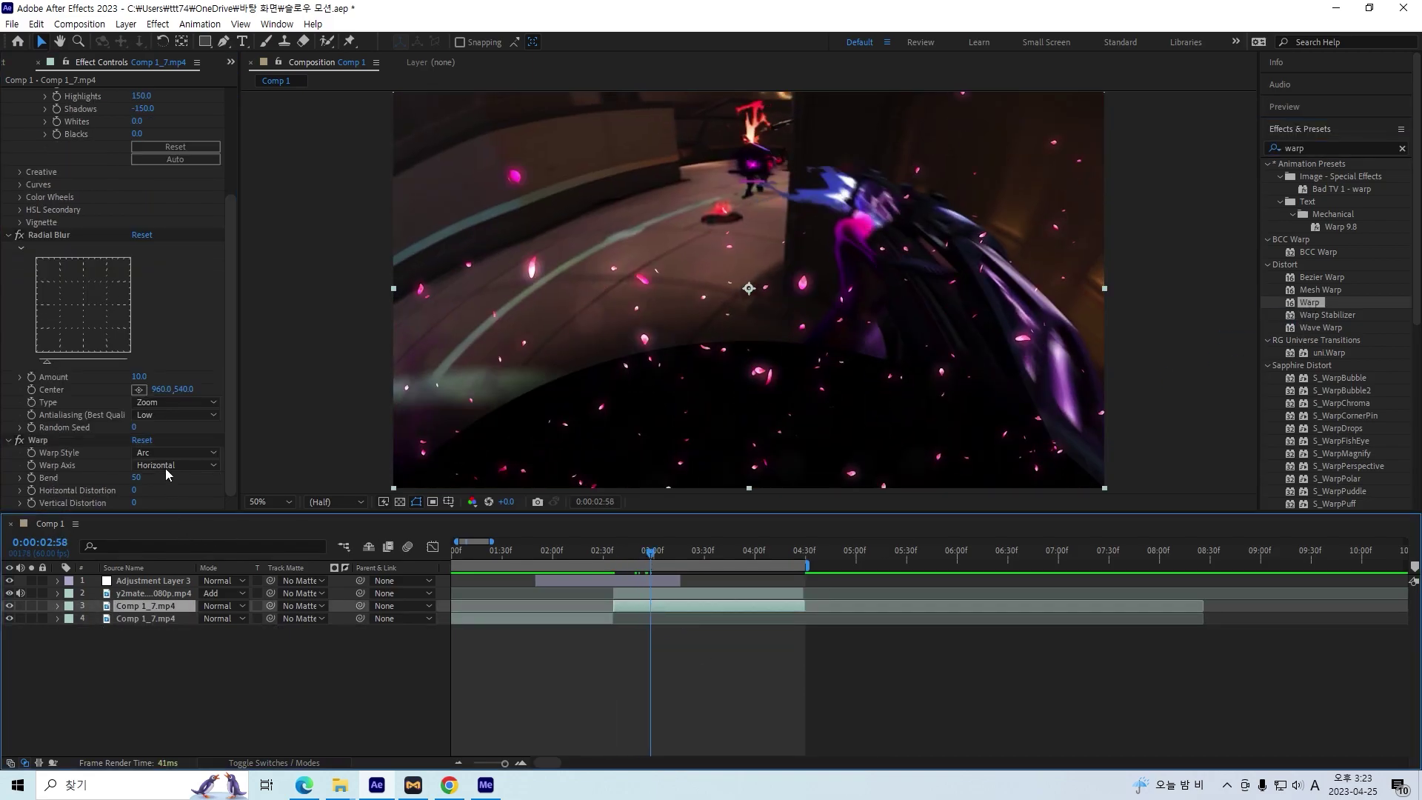
{"action": "left_click", "coordinate": [176, 453]}
{"action": "left_click", "coordinate": [171, 648]}
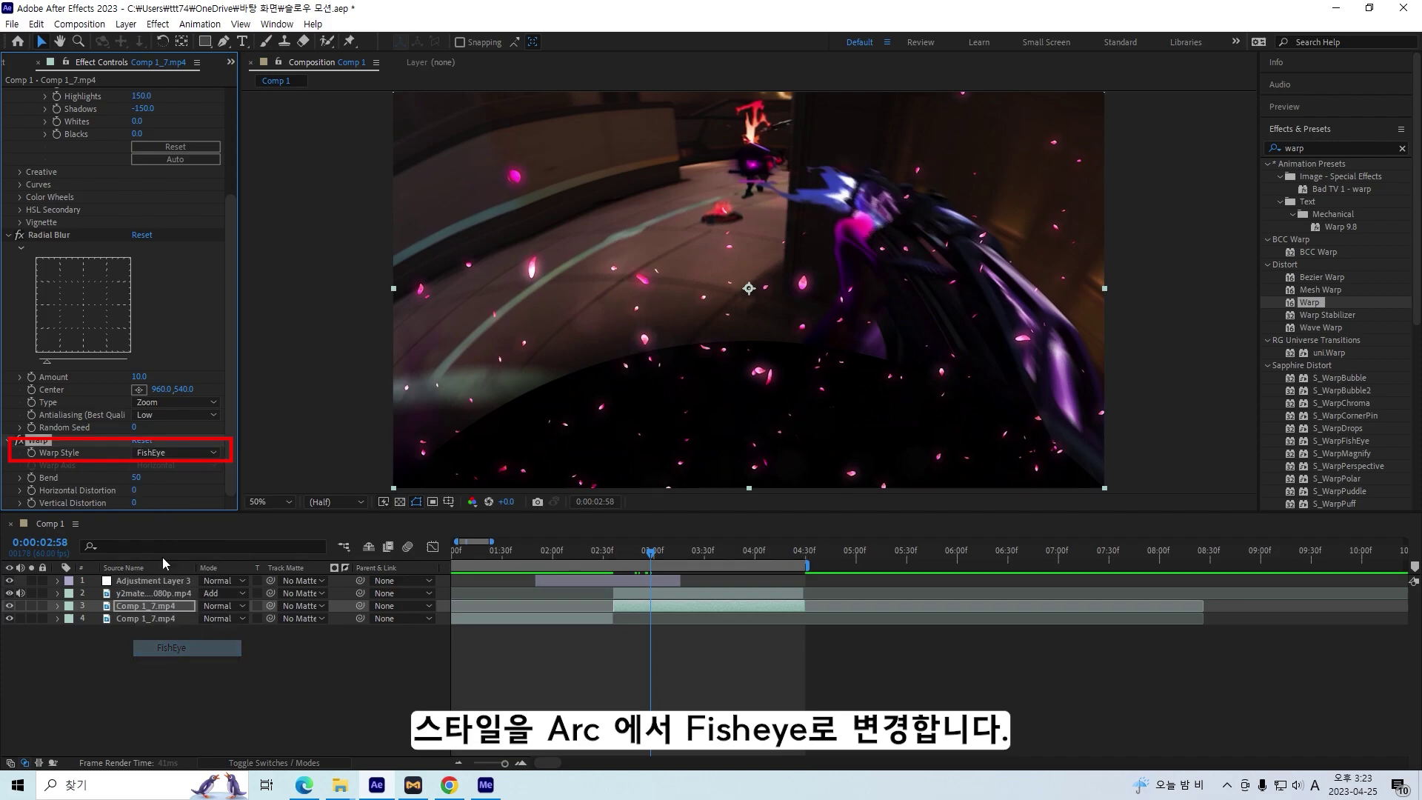
{"action": "left_click_drag", "start_coordinate": [136, 477], "coordinate": [89, 478]}
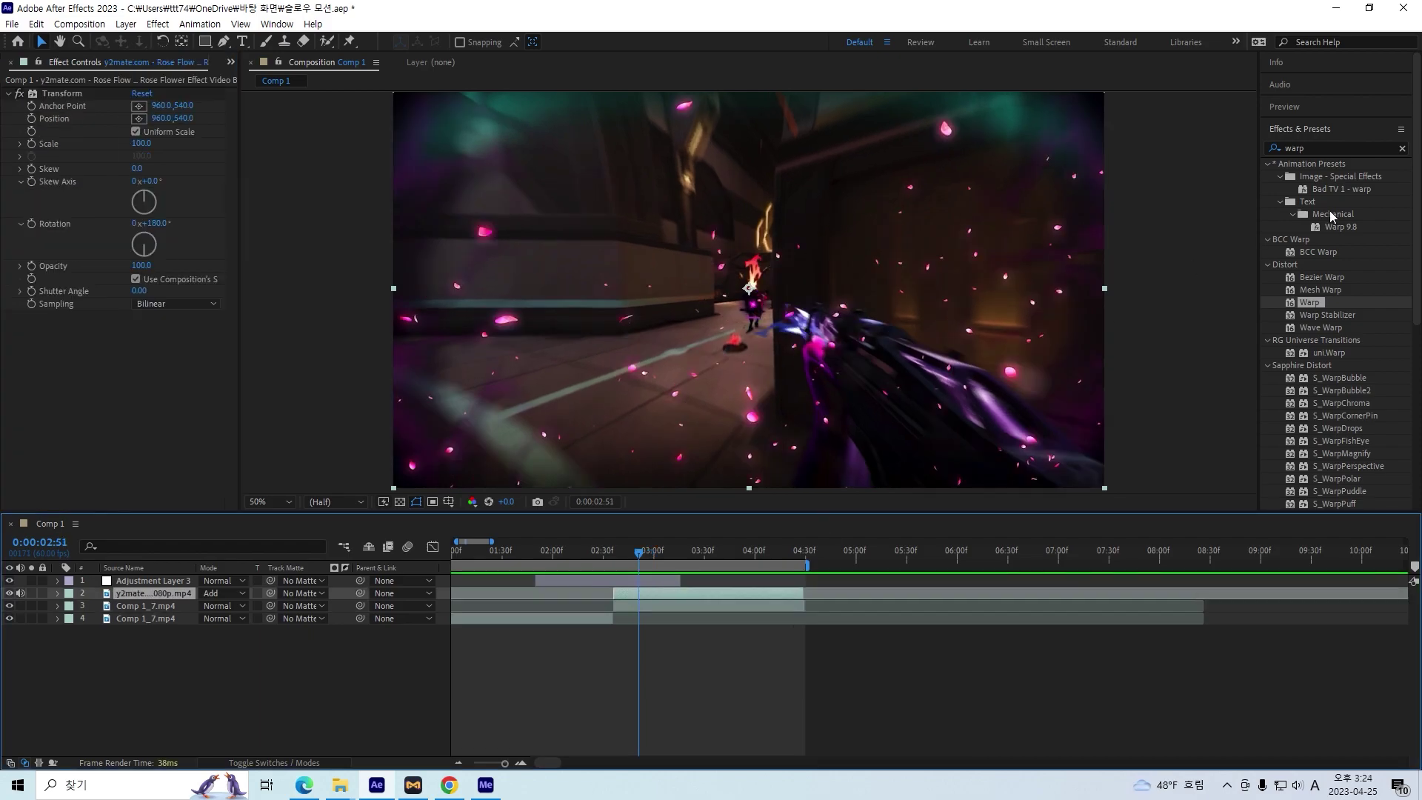
Apply the Stylize Glow effect to the flower petal overlay clip
{"action": "type", "text": "glow"}
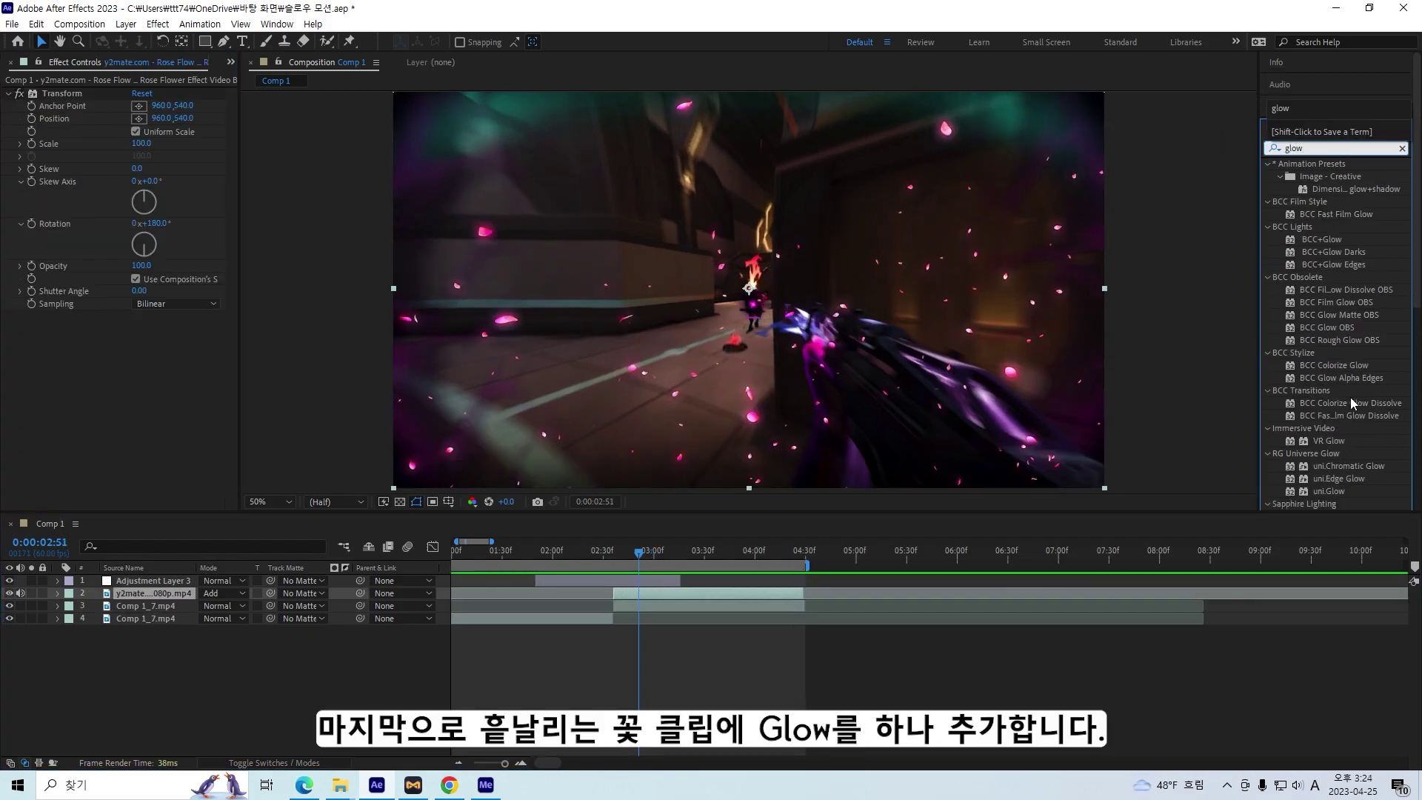
{"action": "scroll", "coordinate": [1341, 400], "scroll_direction": "down", "scroll_amount": 5}
{"action": "left_click_drag", "start_coordinate": [1320, 333], "coordinate": [678, 594]}
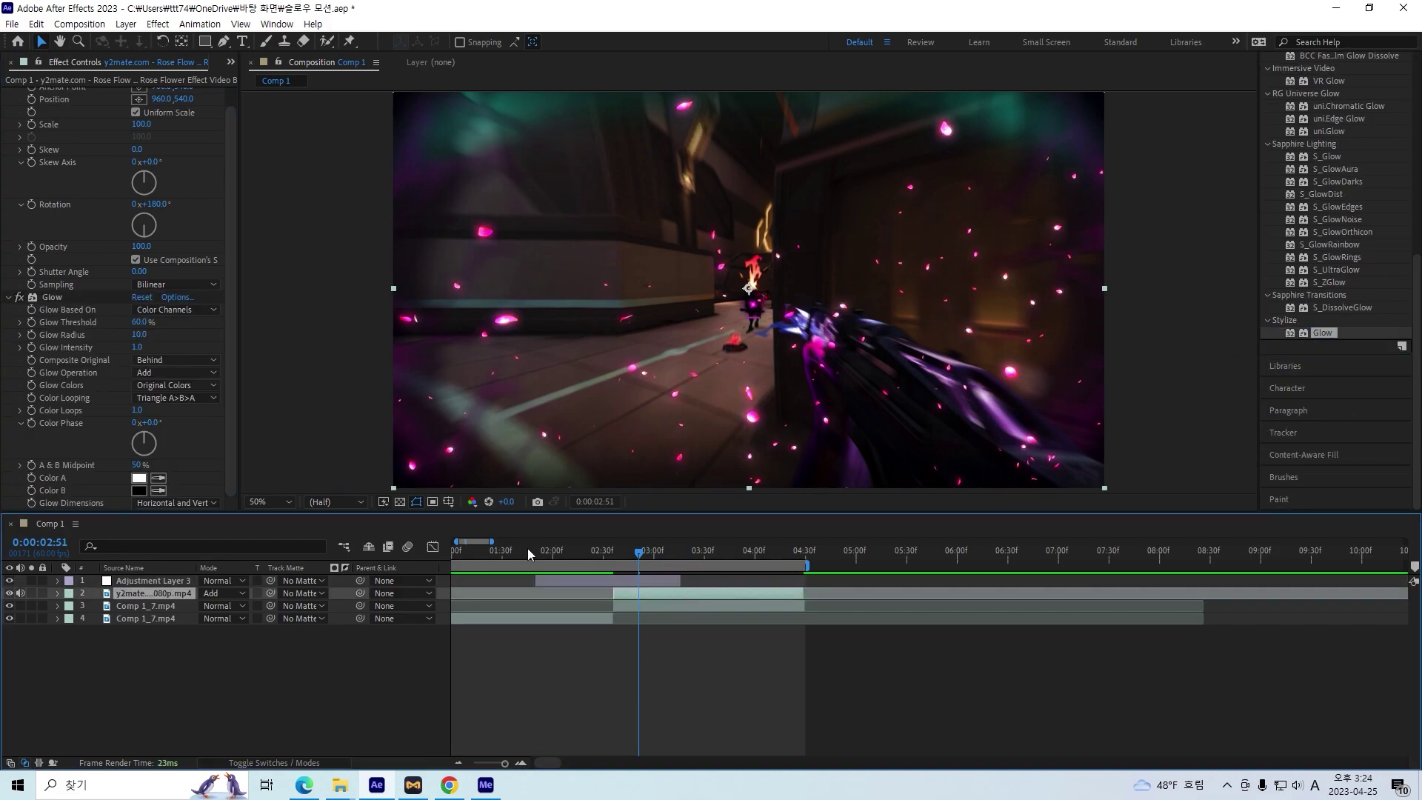
Brighten the petals with a Glow Threshold of 56.1%, a Glow Radius of 51 and a higher Glow Intensity
{"action": "left_click_drag", "start_coordinate": [142, 321], "coordinate": [234, 336]}
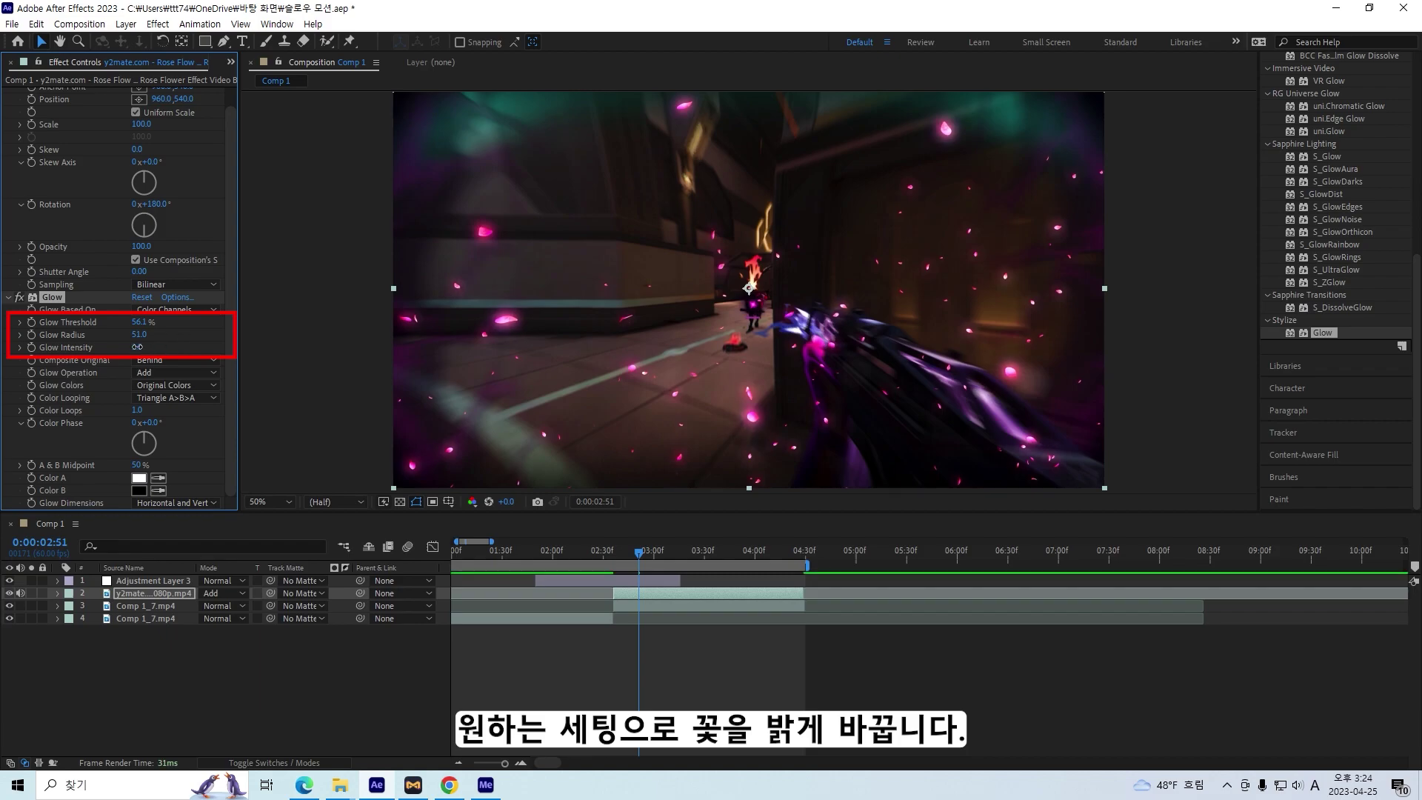
{"action": "left_click_drag", "start_coordinate": [137, 347], "coordinate": [178, 346]}
Play the composition from the start and scrub past the kill moment to review the finished effect
{"action": "left_click_drag", "start_coordinate": [647, 551], "coordinate": [418, 552]}
{"action": "key", "text": "space"}
{"action": "left_click", "coordinate": [531, 618]}
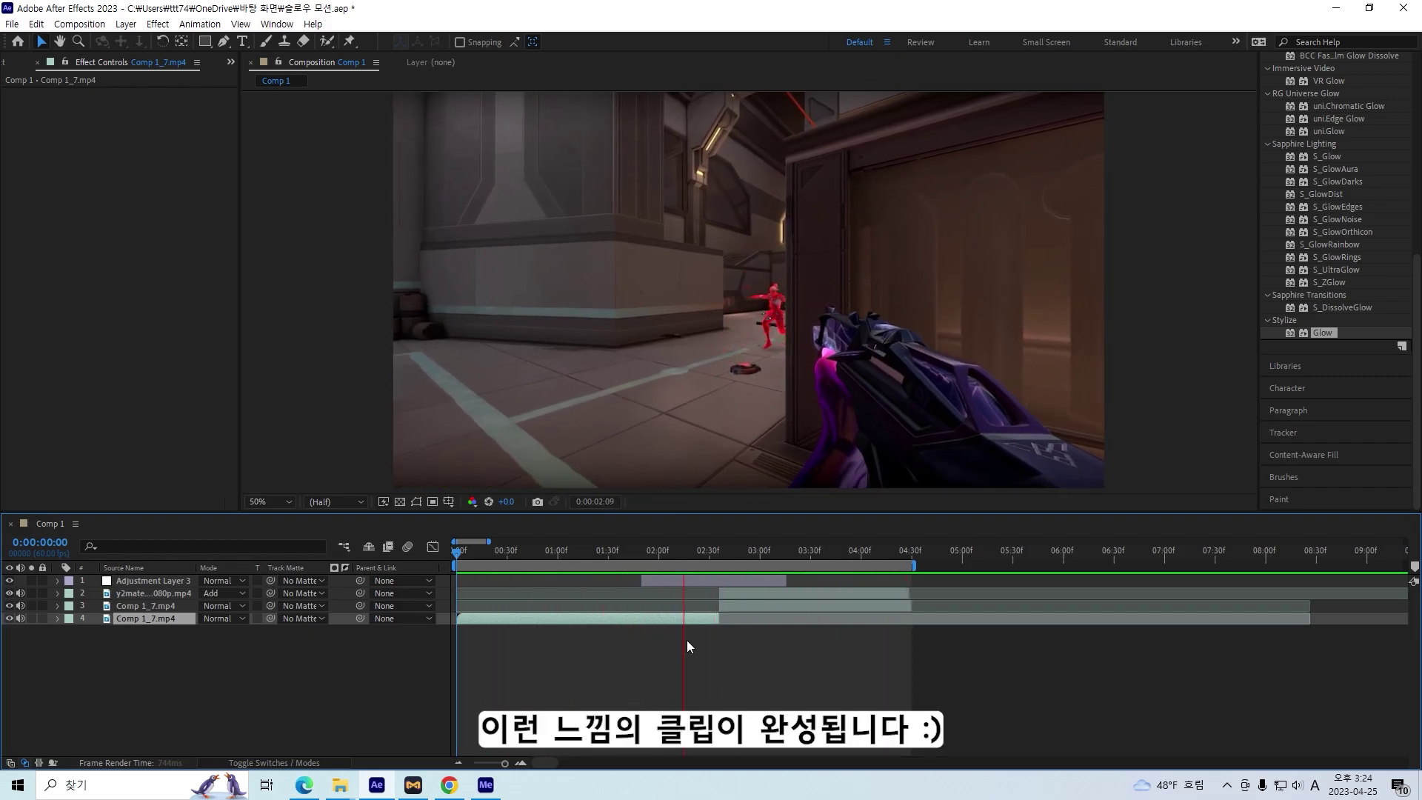
{"action": "key", "text": "space"}
{"action": "left_click_drag", "start_coordinate": [807, 550], "coordinate": [771, 562]}
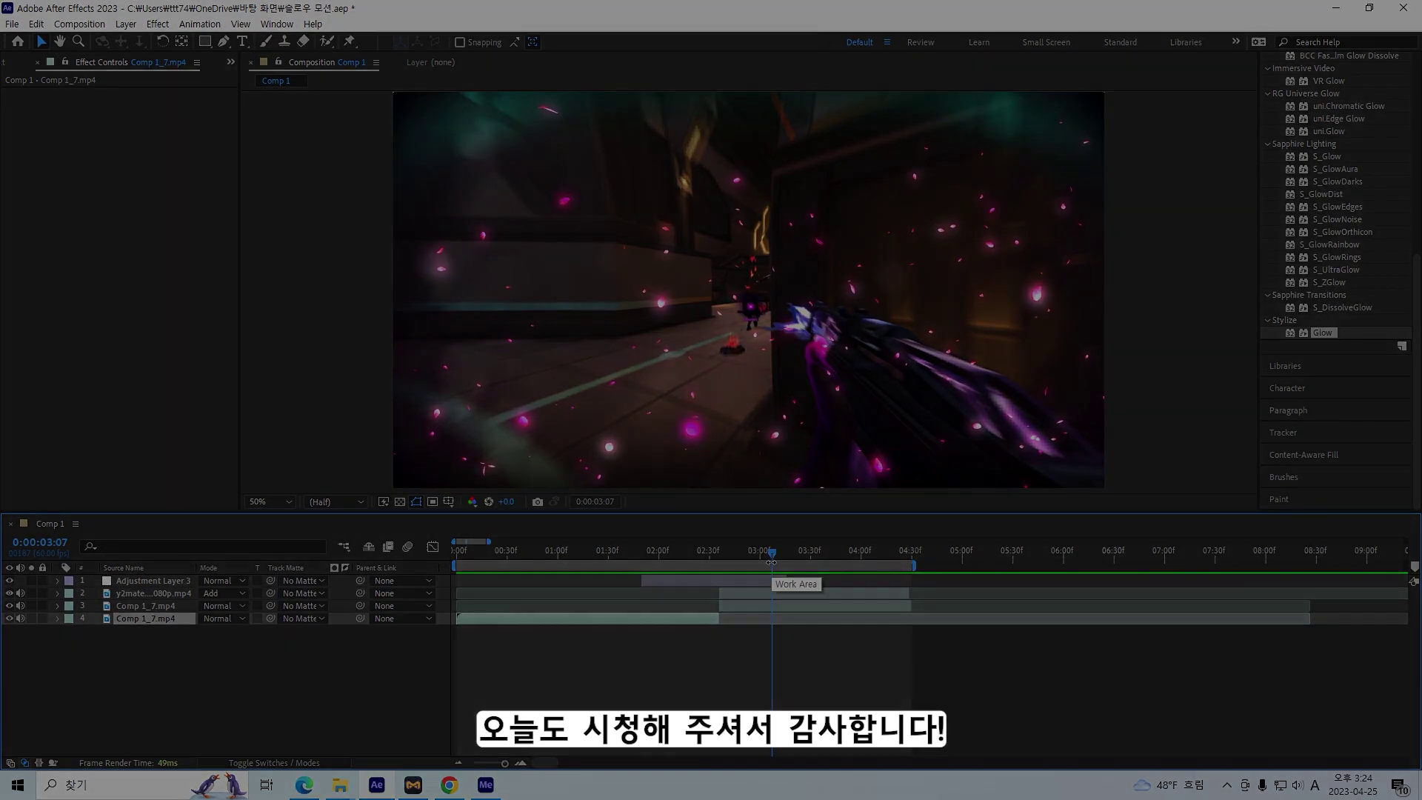